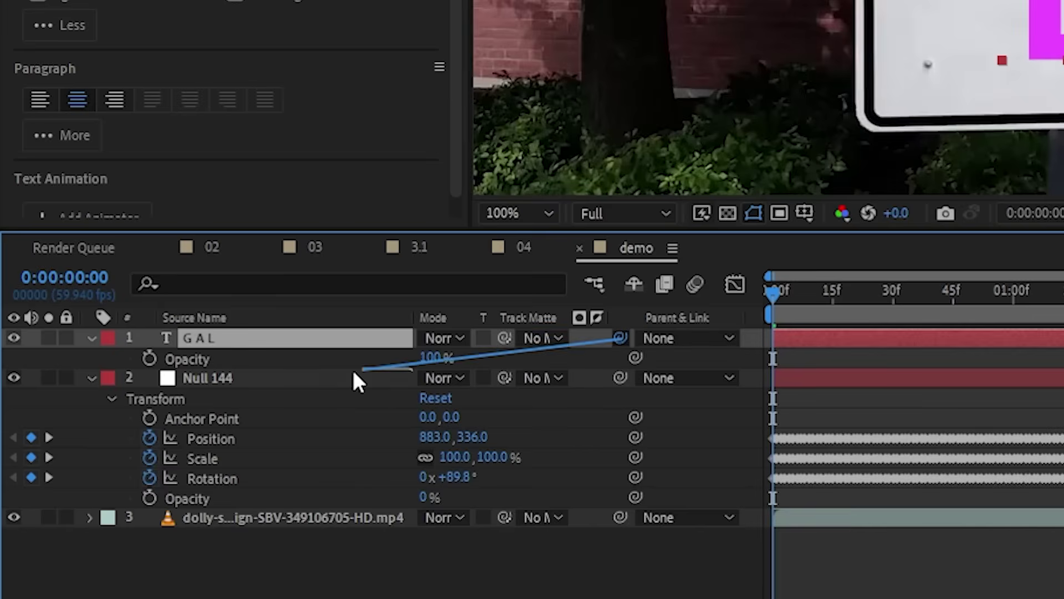
Step: Pick-whip the GAL text layer's Parent onto Null 144 in the timeline
left_click_drag(355, 380, 293, 381)
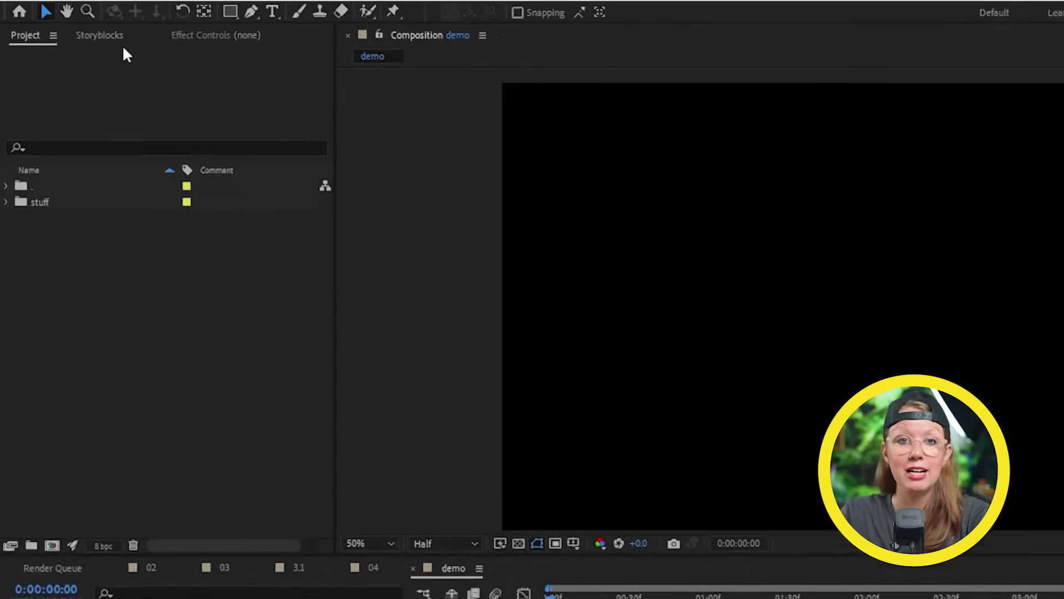
Step: Search the Storyblocks stock library for 'blank sign' clips and browse the results
left_click(78, 50)
left_click(108, 72)
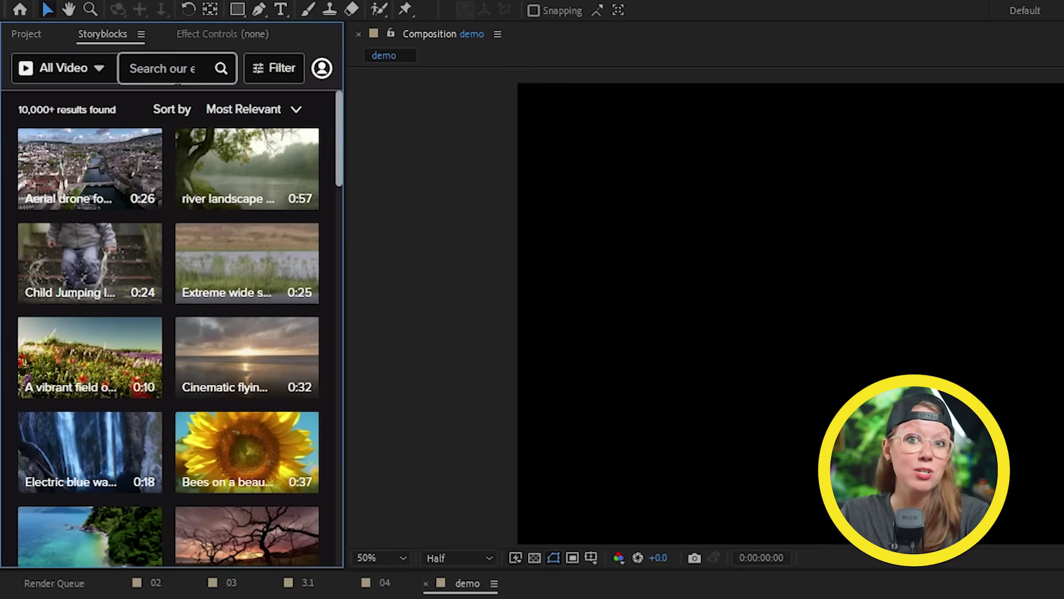
type("blank sign")
key("Return")
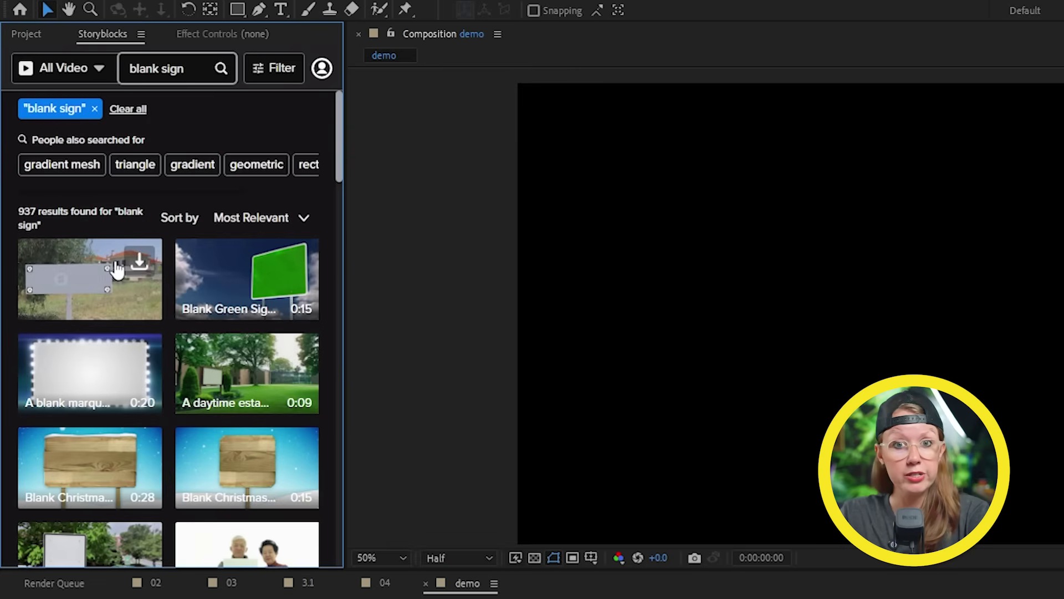
scroll(205, 278, "down", 5)
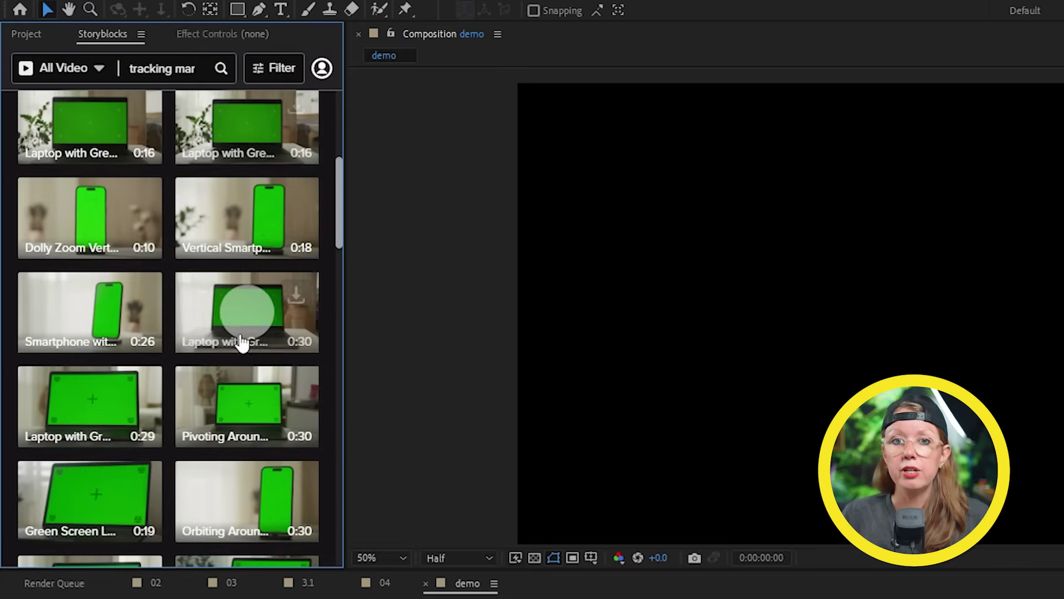
scroll(241, 341, "down", 2)
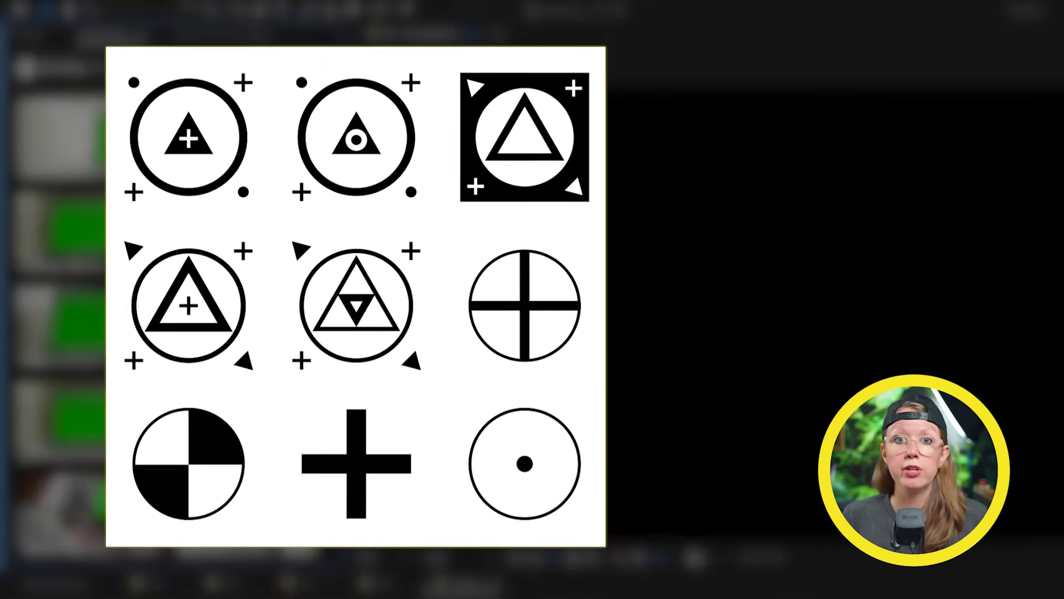
scroll(188, 383, "down", 5)
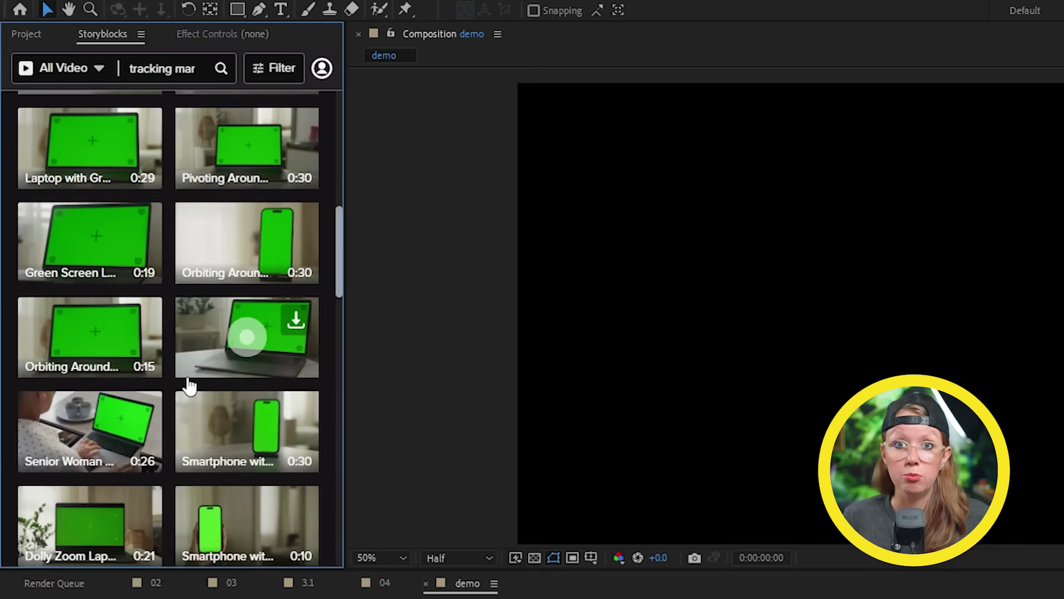
scroll(336, 368, "down", 5)
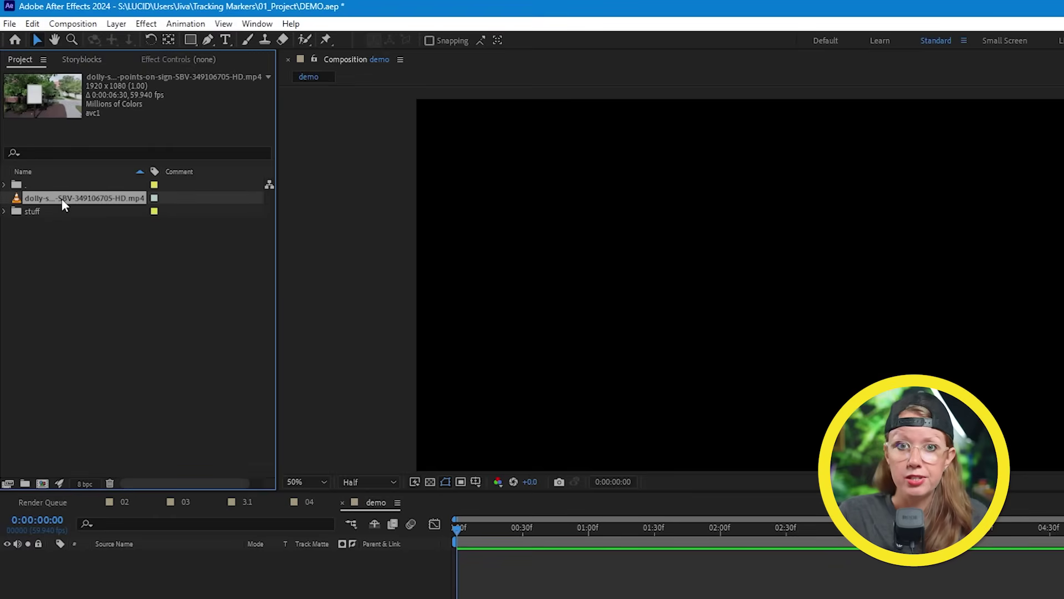
Step: Add the sign clip to the demo composition and start Track Motion with Rotation enabled
left_click_drag(62, 198, 151, 583)
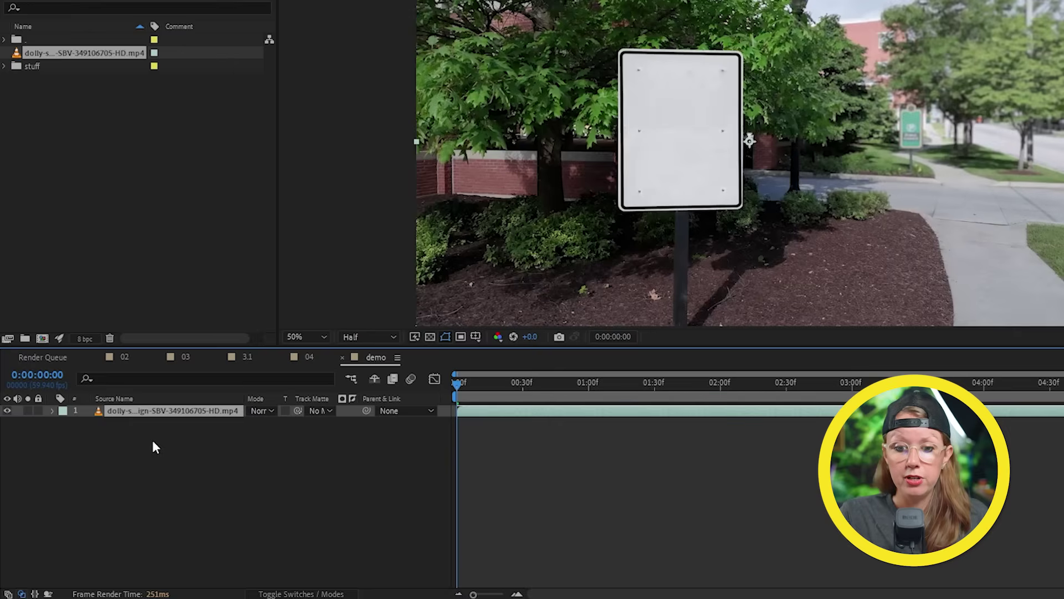
right_click(201, 411)
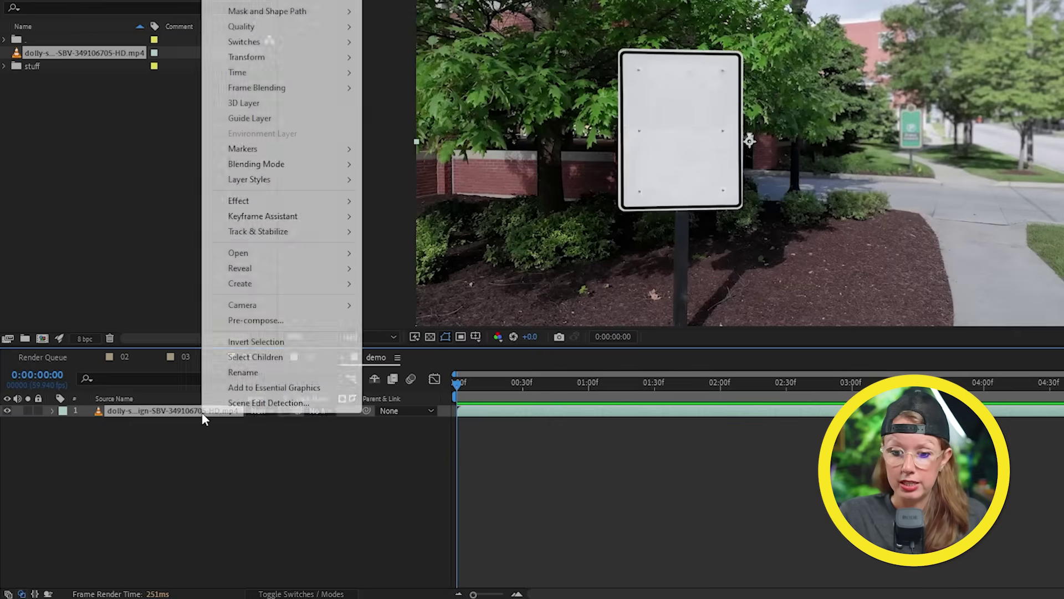
mouse_move(321, 232)
left_click(410, 262)
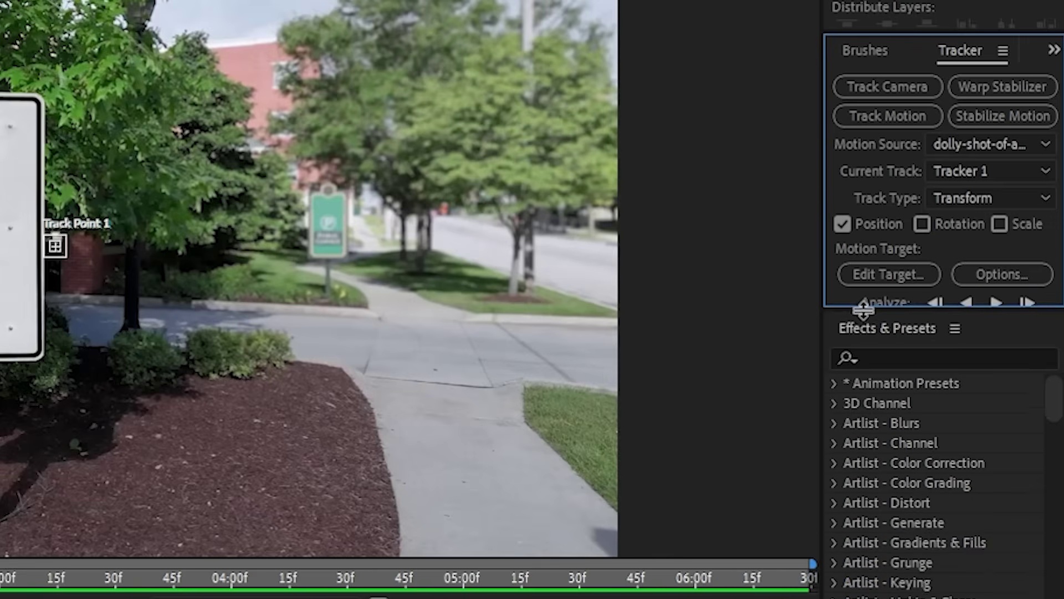
left_click_drag(859, 306, 853, 365)
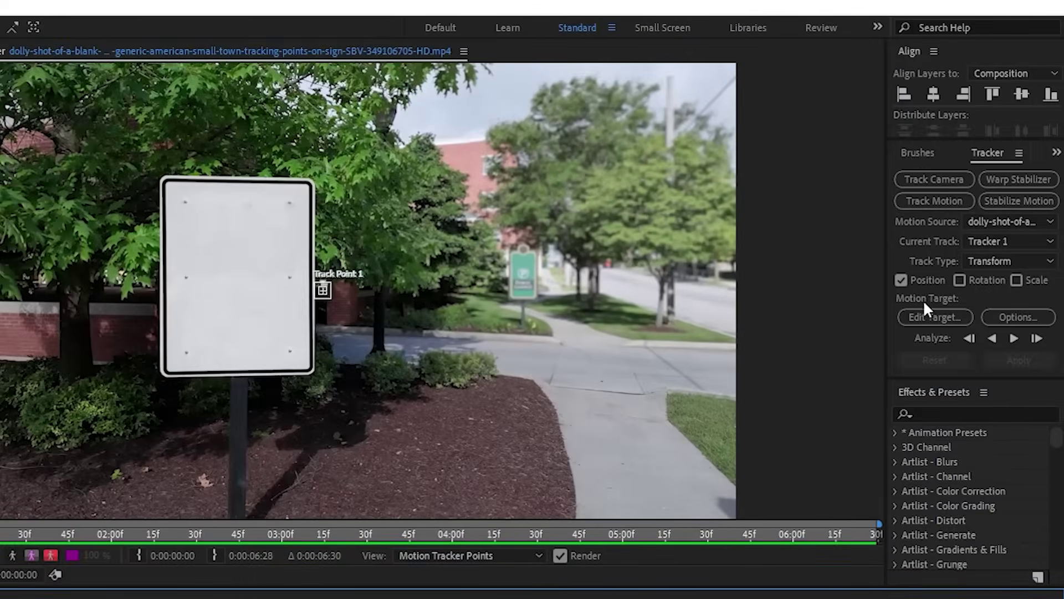
left_click(958, 281)
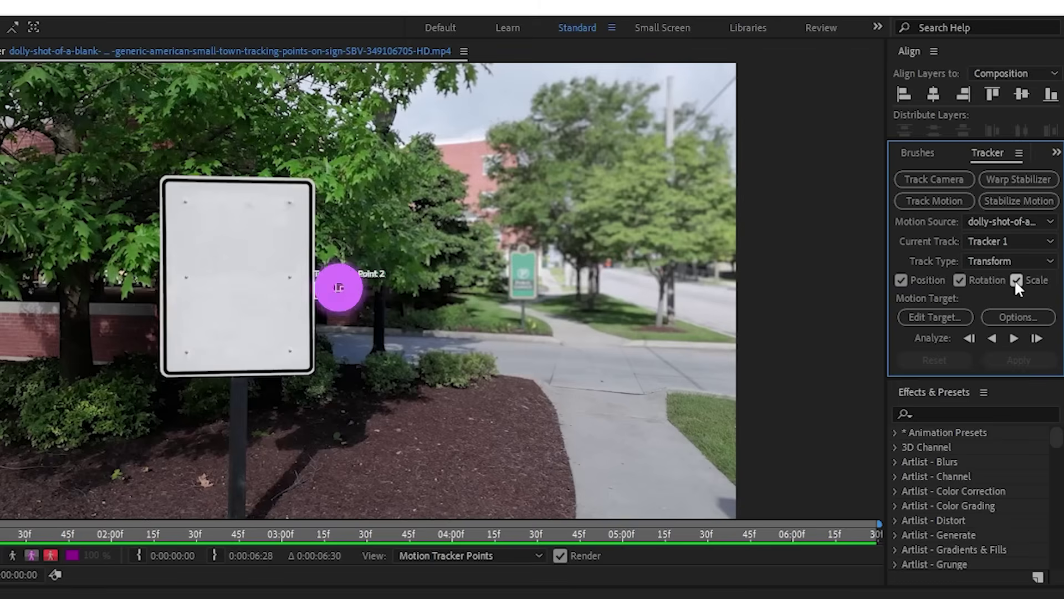
Step: Place Track Point 1 on the upper-right marker, enlarge its search area, and position Track Point 2
scroll(365, 318, "up", 2)
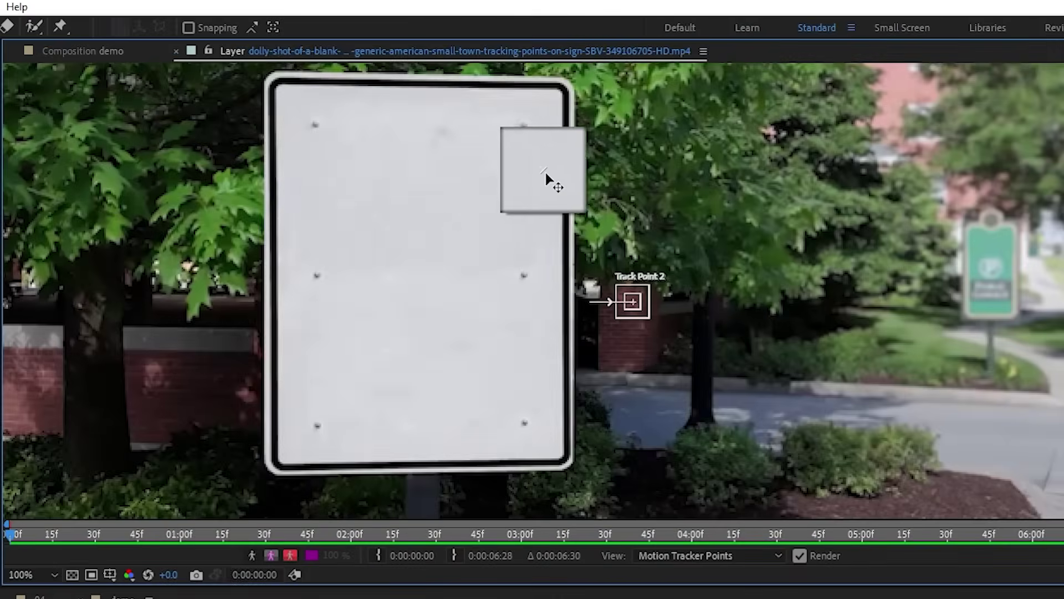
left_click_drag(527, 132, 527, 130)
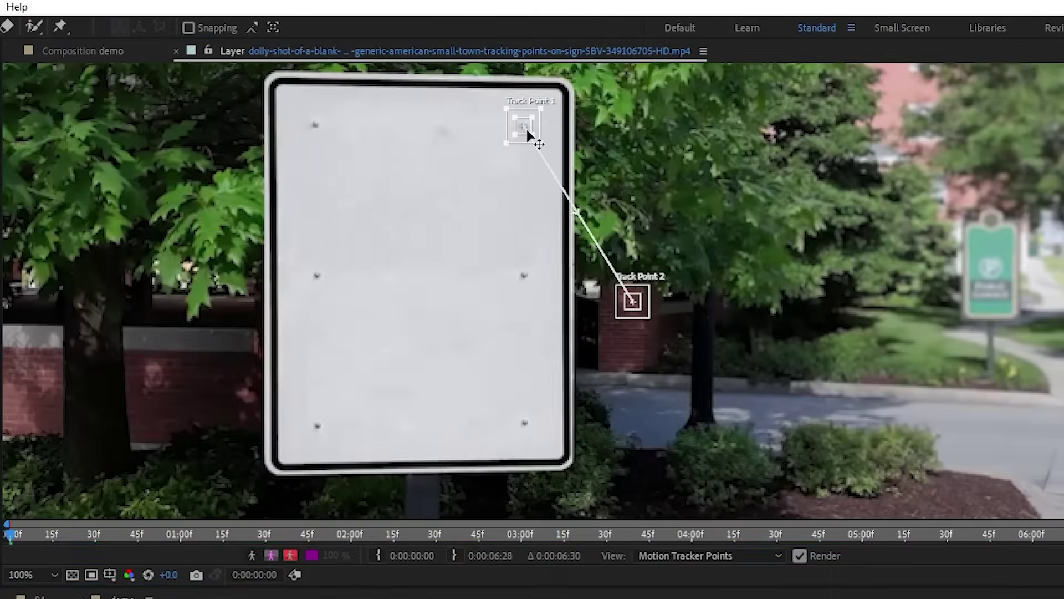
scroll(527, 130, "up", 1)
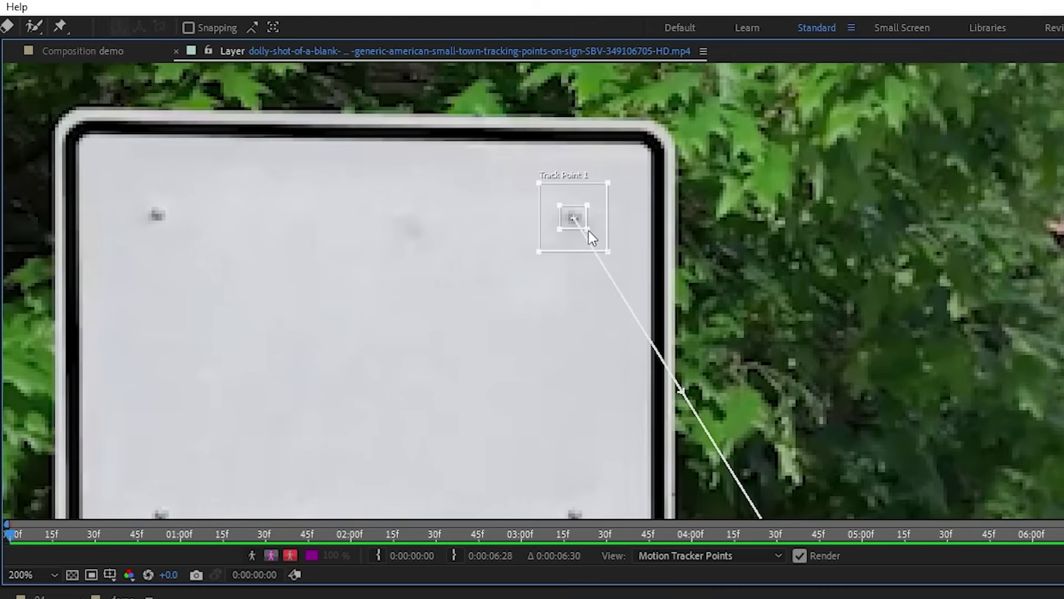
mouse_move(609, 253)
left_mouse_down()
mouse_move(647, 290)
mouse_move(599, 243)
mouse_move(617, 265)
left_mouse_up()
scroll(617, 265, "down", 5)
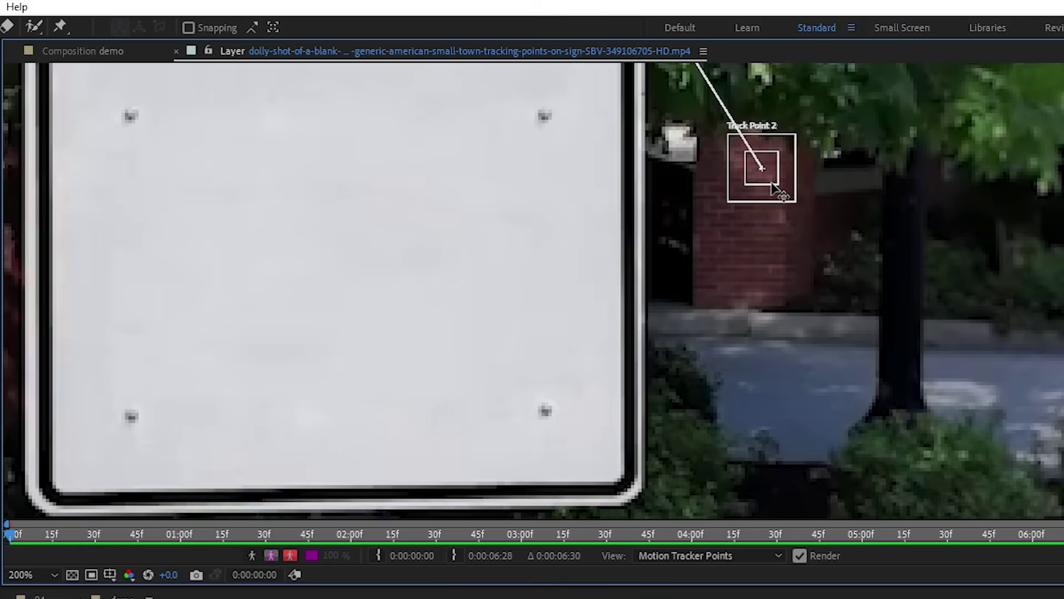
left_click_drag(771, 191, 558, 423)
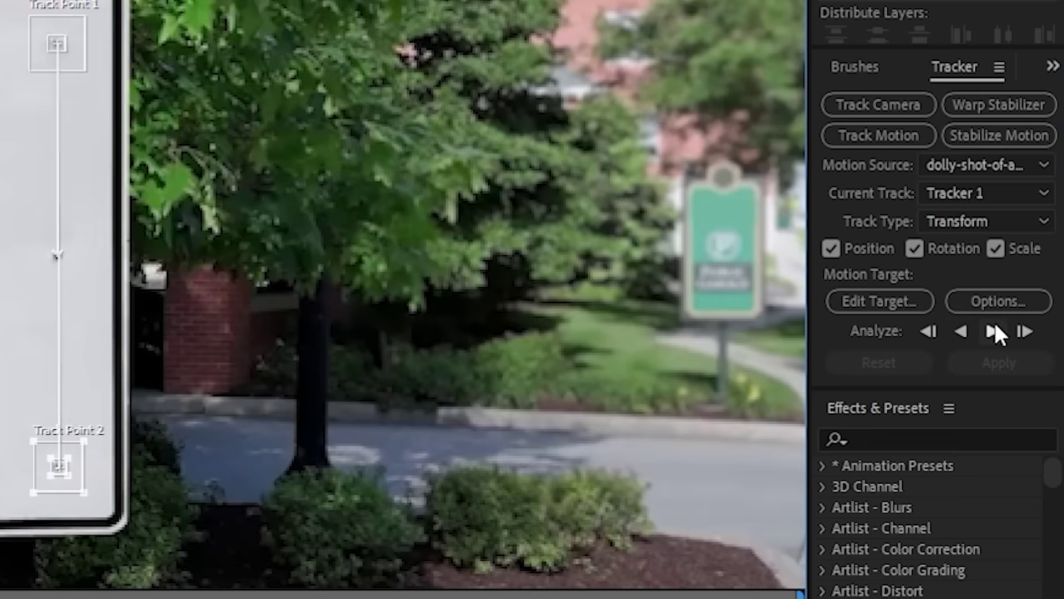
Step: Analyze the track forward, re-centering the drifting second track point before resuming
left_click(993, 329)
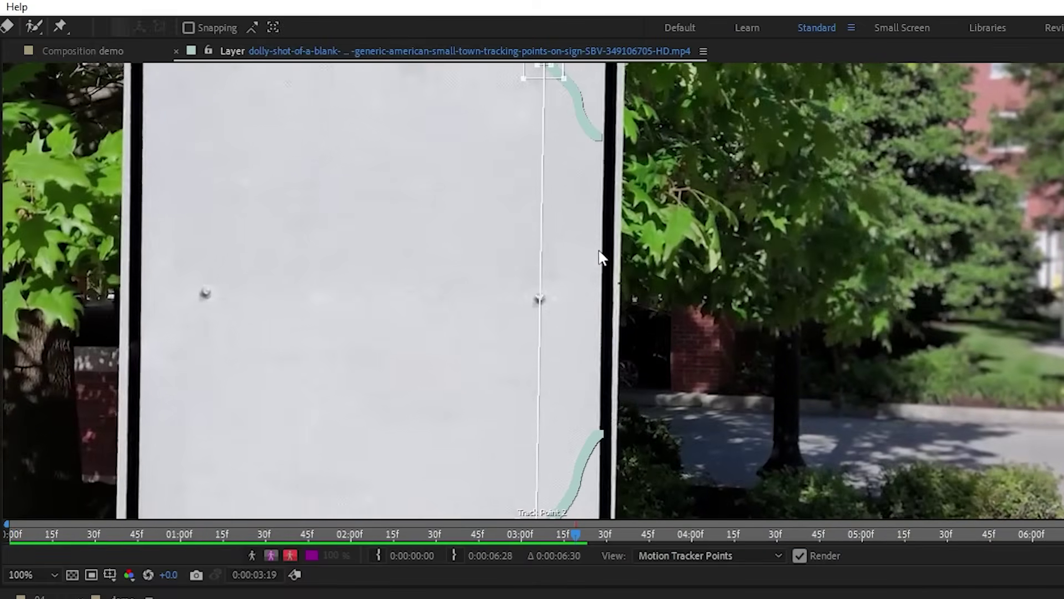
scroll(568, 209, "up", 4)
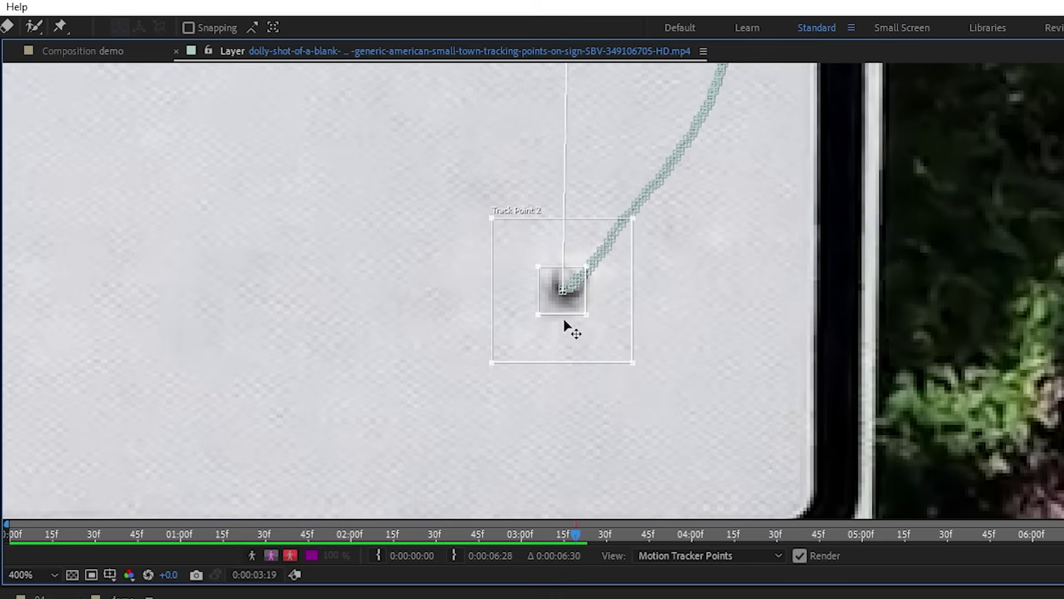
left_click_drag(558, 310, 551, 292)
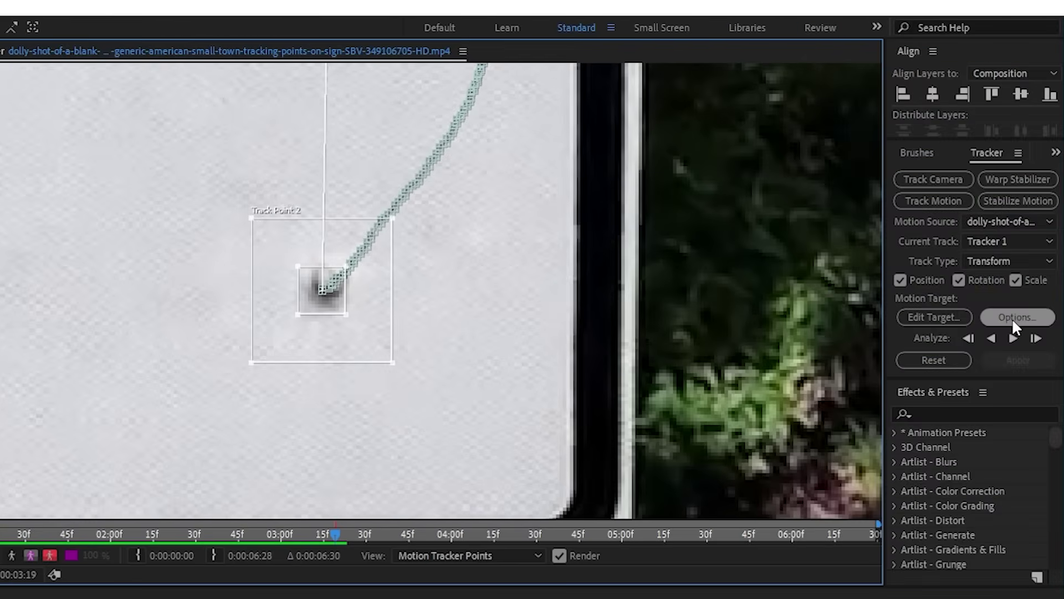
left_click(1020, 339)
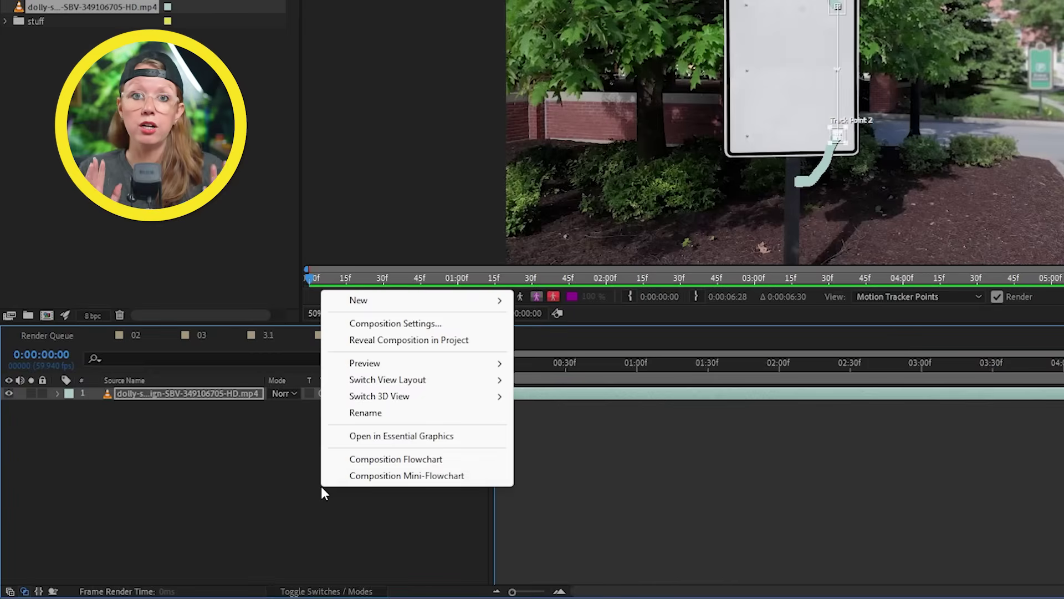
Step: Create a null, set Null 144 as the motion target, and apply the tracking data
mouse_move(413, 303)
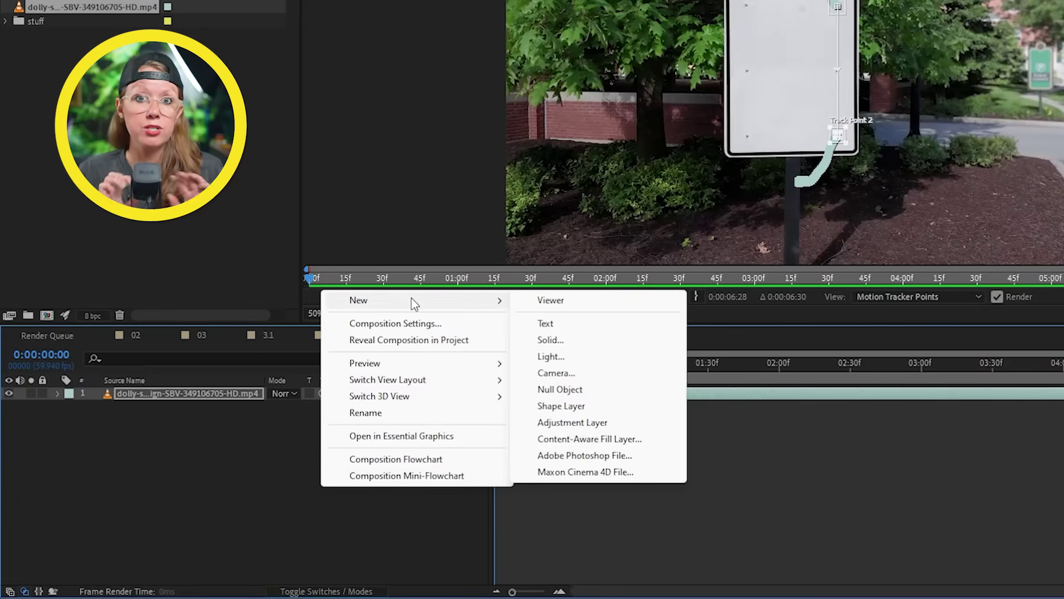
left_click(562, 390)
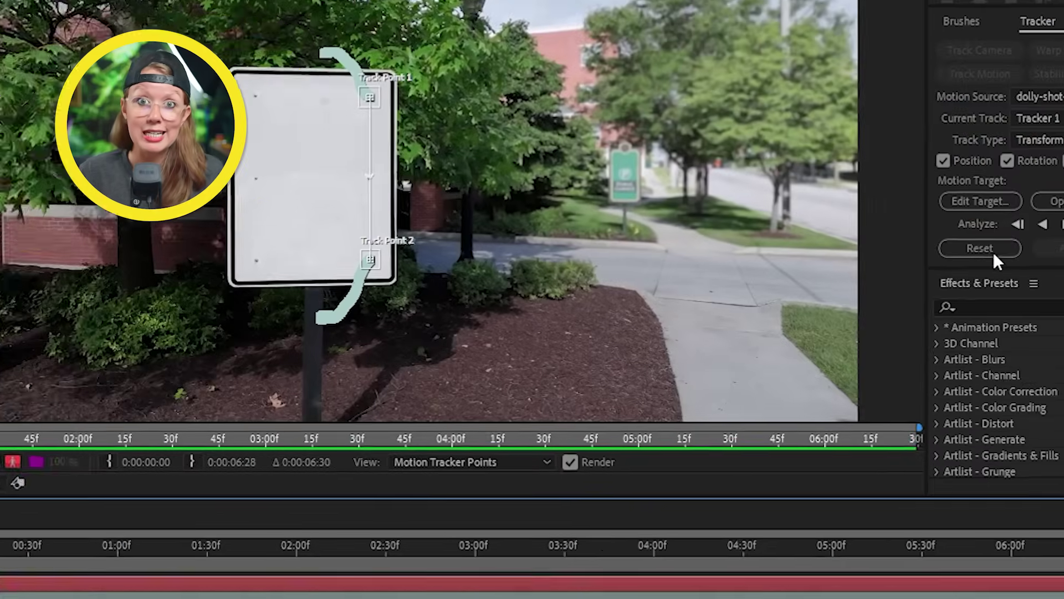
left_click(980, 202)
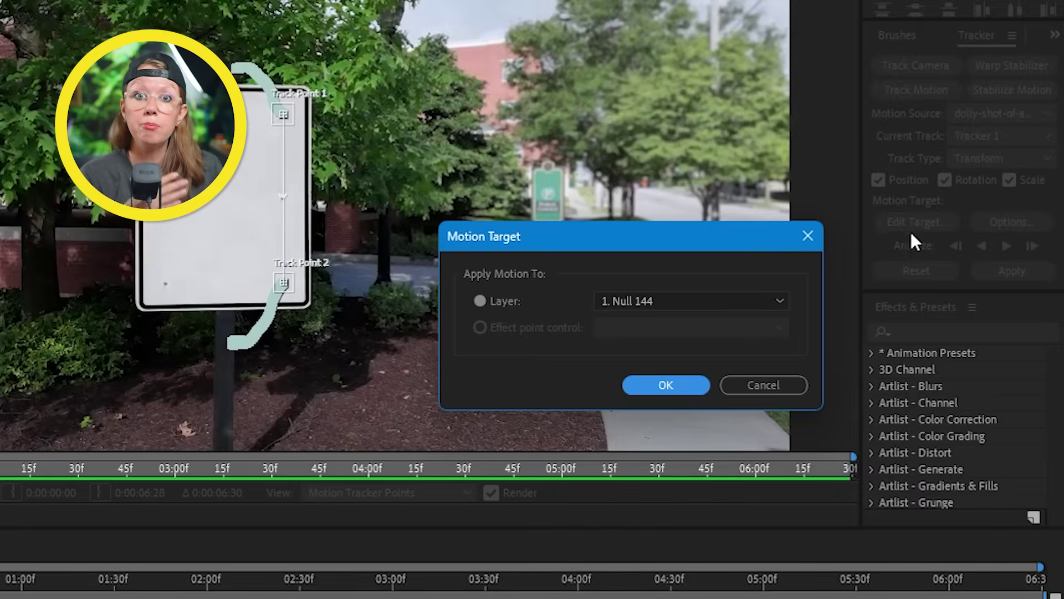
left_click(668, 384)
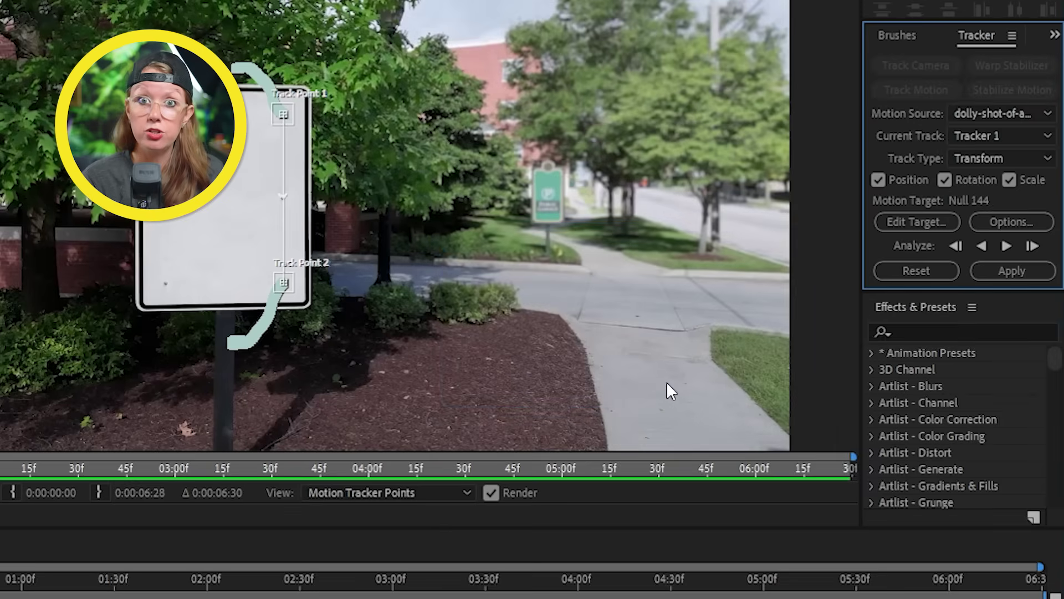
left_click(1033, 269)
left_click(549, 353)
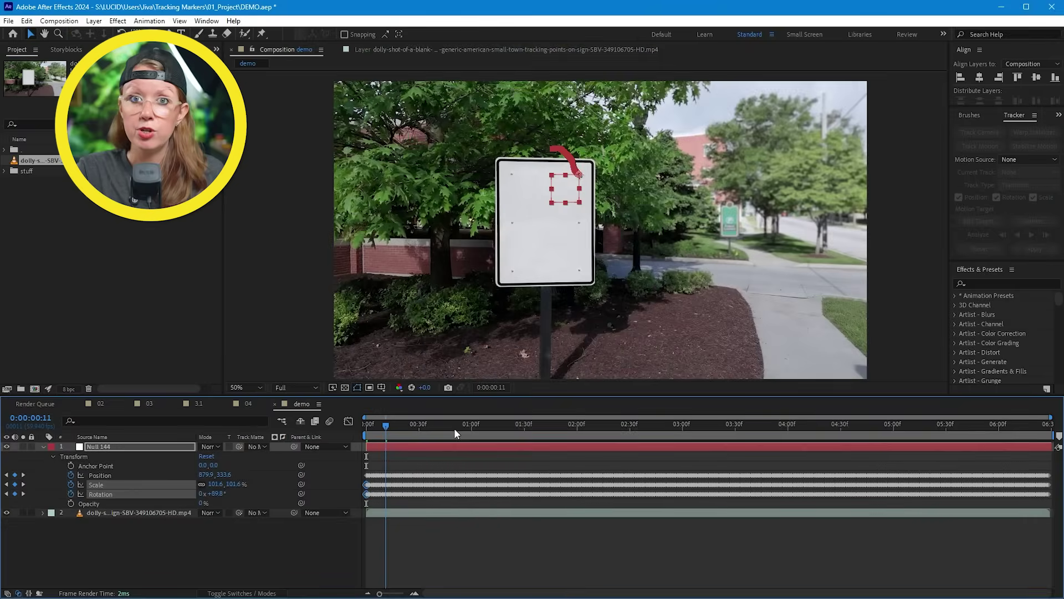
left_click_drag(832, 433, 277, 423)
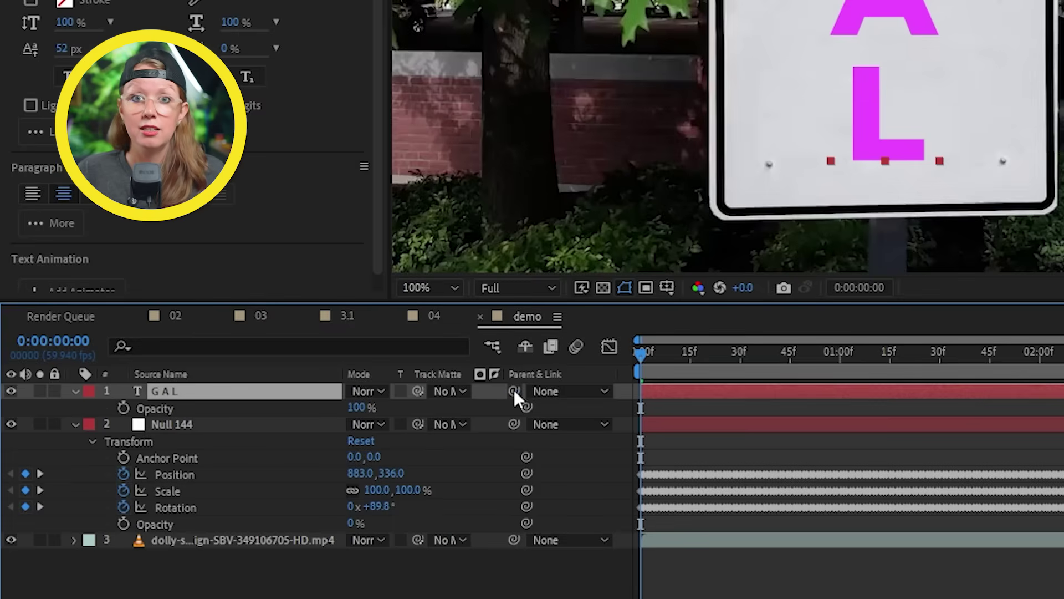
Step: Parent the GAL text to Null 144, then add the like sign artwork and parent it too
left_click_drag(355, 470, 166, 493)
left_click_drag(241, 424, 240, 423)
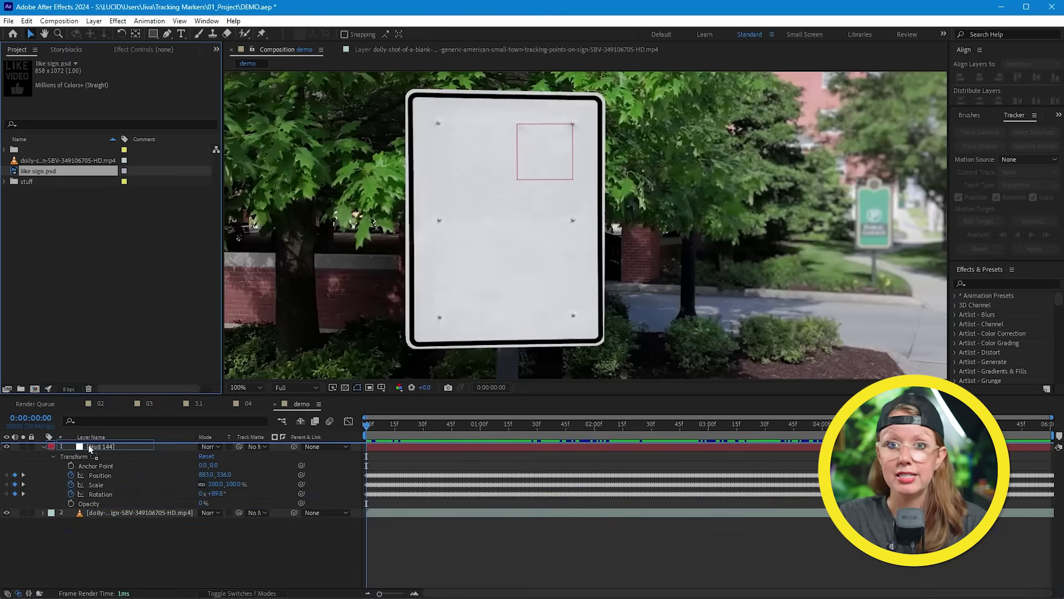
left_click_drag(90, 448, 88, 447)
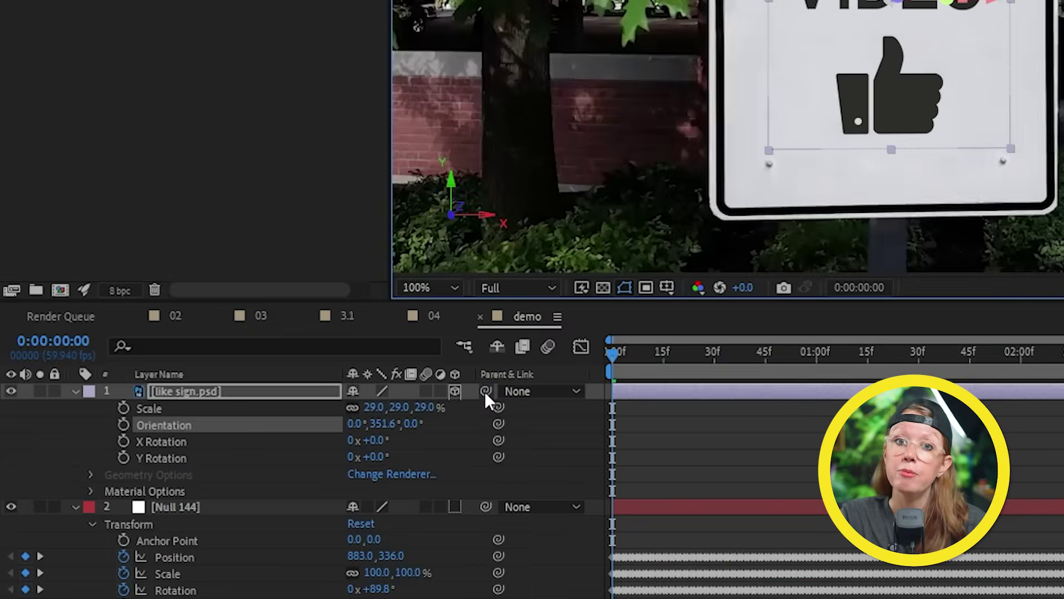
left_click_drag(278, 447, 120, 507)
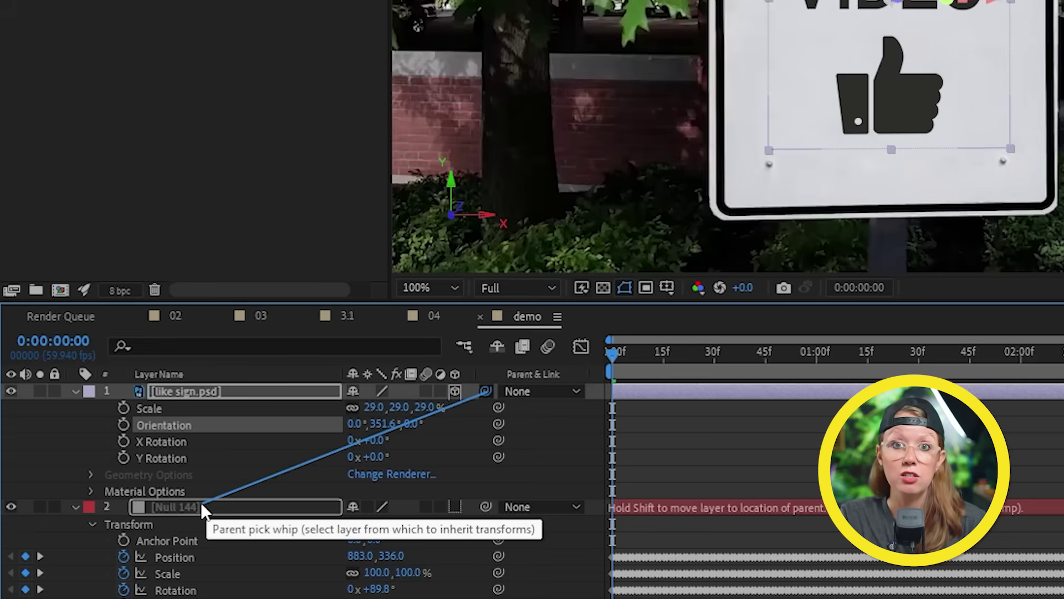
left_click_drag(200, 501, 200, 501)
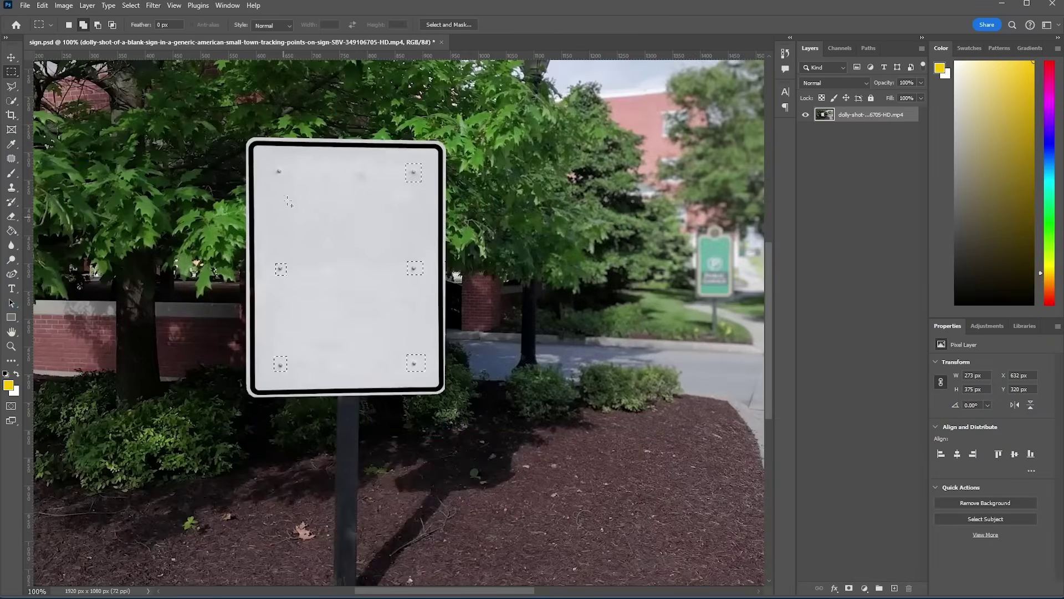
Step: Fill the selected tracking dots on the sign using Content-Aware Fill in Photoshop
right_click(279, 172)
left_click(304, 302)
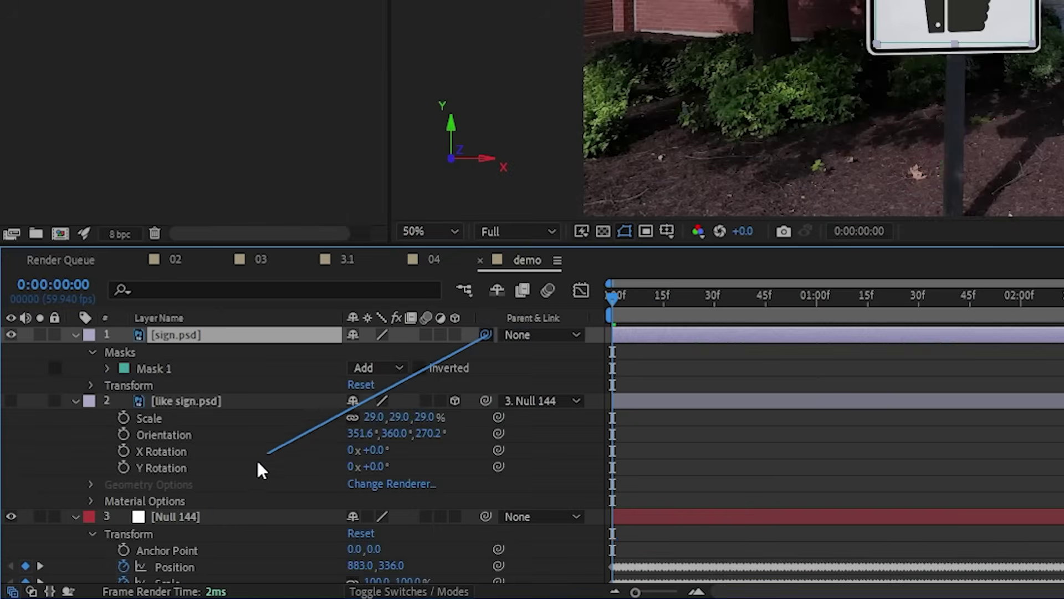
Step: Pick-whip the sign.psd layer's Parent onto Null 144
left_click_drag(212, 515, 212, 515)
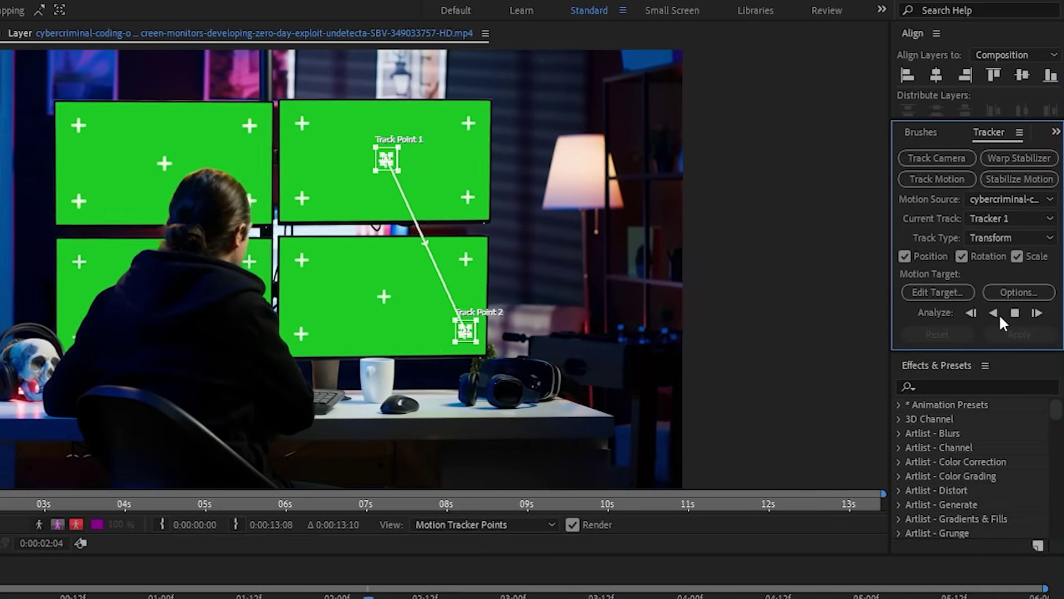
Step: Set Null 145 as the Edit Target for the monitor track and apply it
left_click(925, 293)
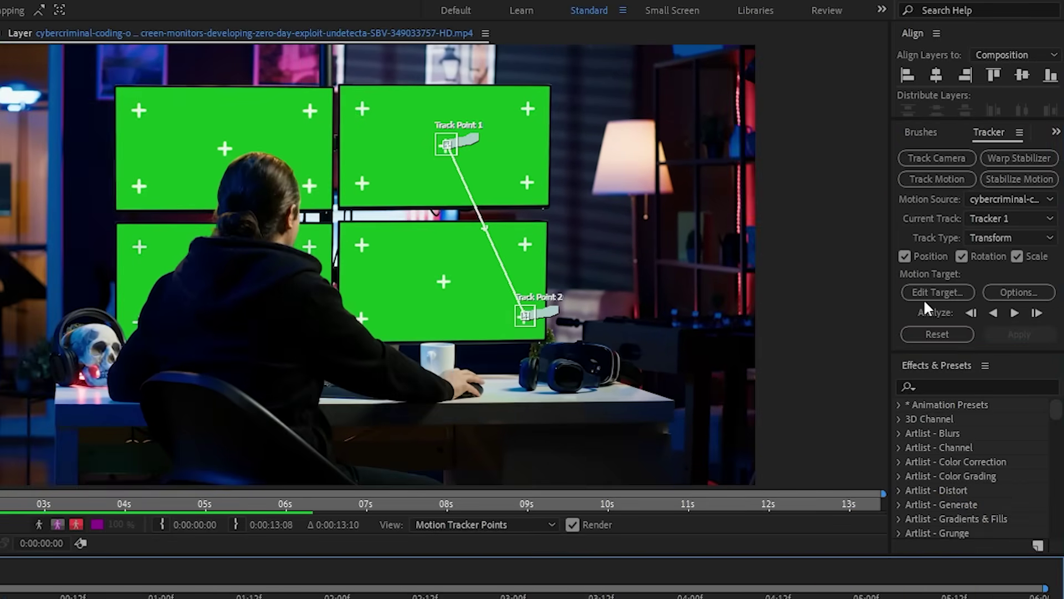
left_click(721, 431)
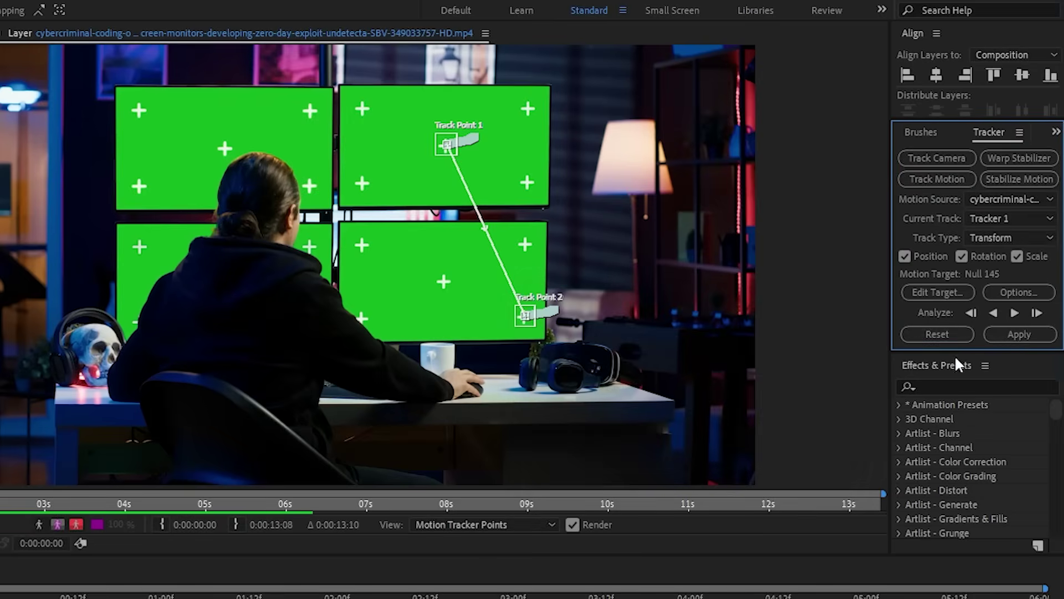
left_click(1035, 334)
Step: Confirm the track application and search the stock footage for 'screen' clips
left_click(621, 404)
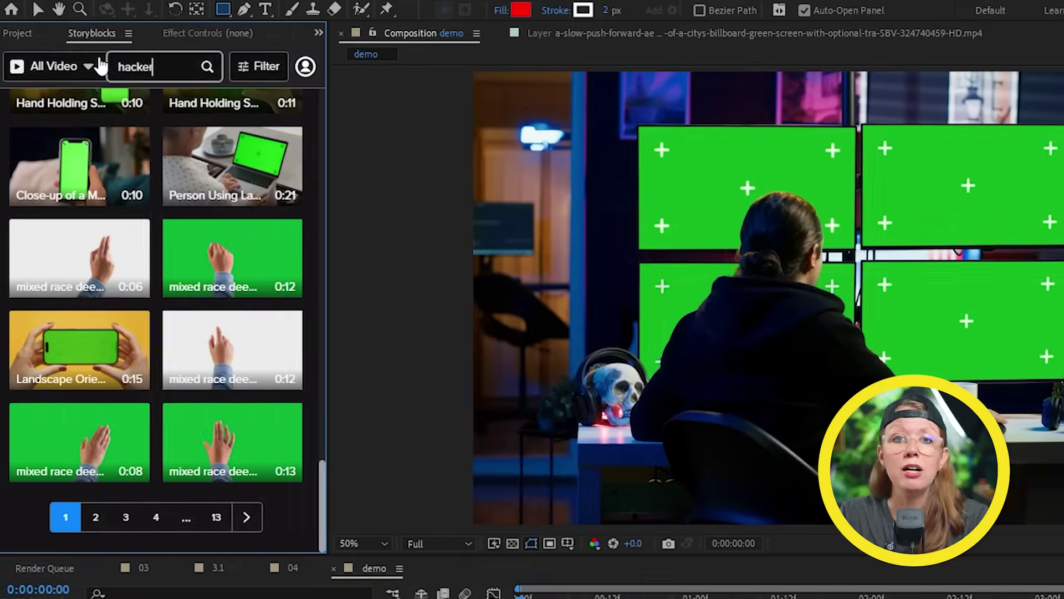
type("screen")
left_click(209, 100)
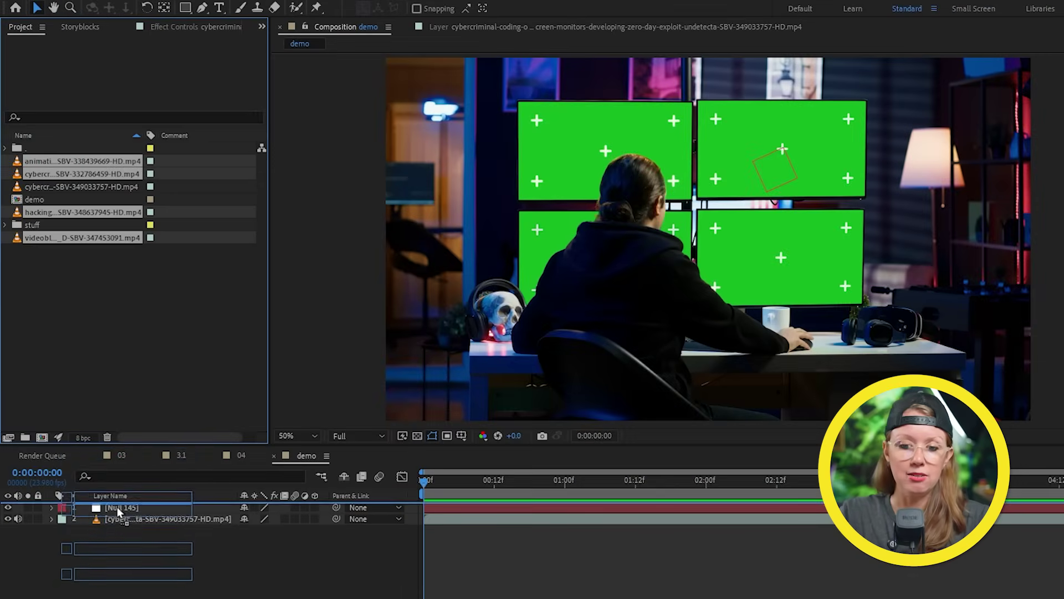
Step: Add the hacker screen clips to the demo timeline and pre-compose them as sc2 and sc3
left_click_drag(117, 506, 114, 504)
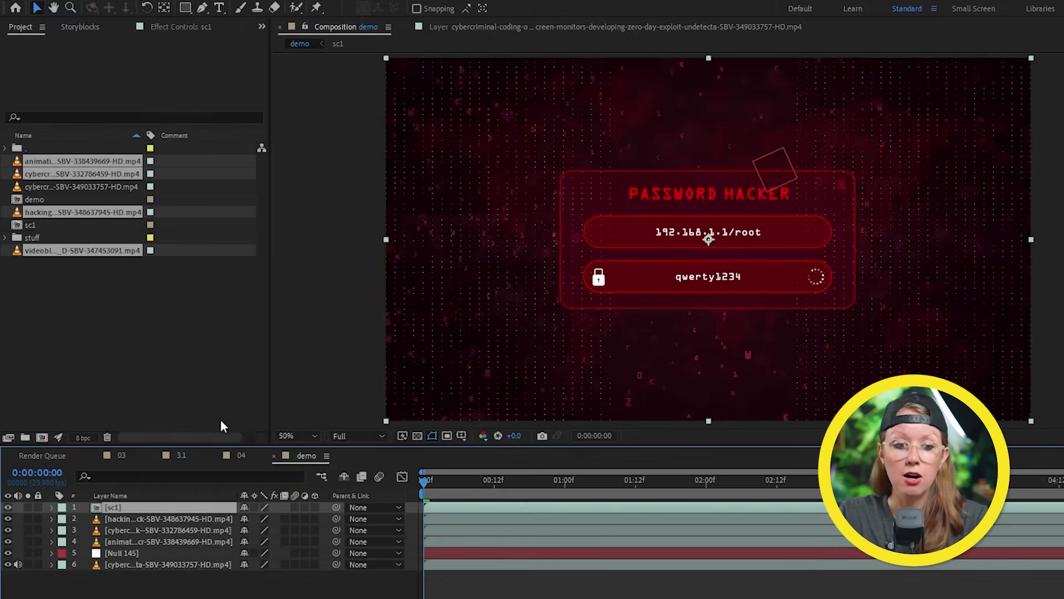
right_click(166, 518)
left_click(223, 430)
key("Return")
right_click(166, 530)
left_click(257, 438)
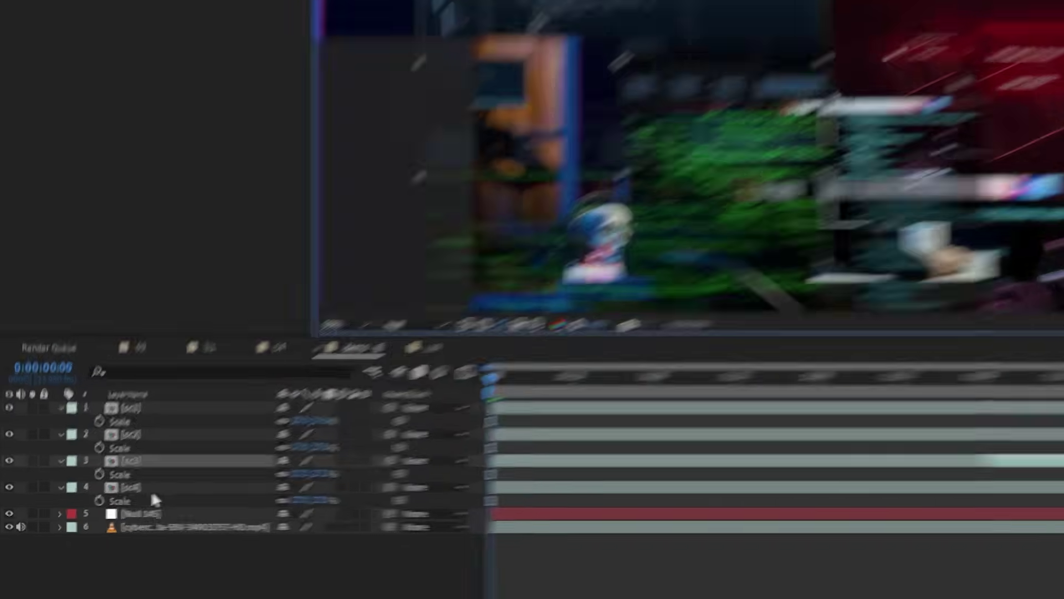
Step: Select the first screen precomp to begin shift-selecting sc1 through sc4
left_click(156, 487)
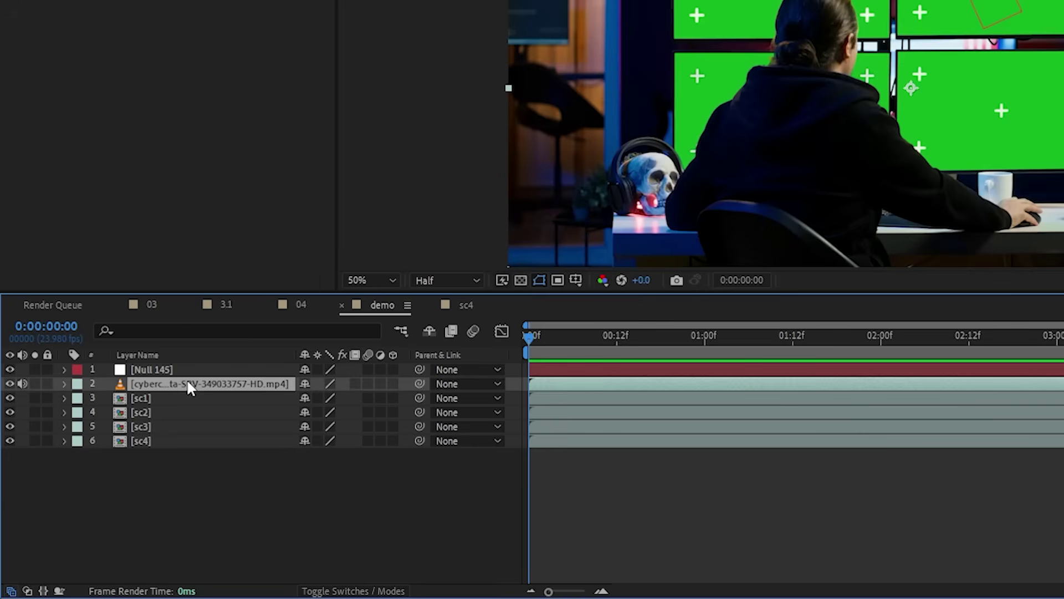
Step: Duplicate the monitor footage layer and paint the seated person as Roto Brush foreground
key("ctrl+d")
left_click(366, 26)
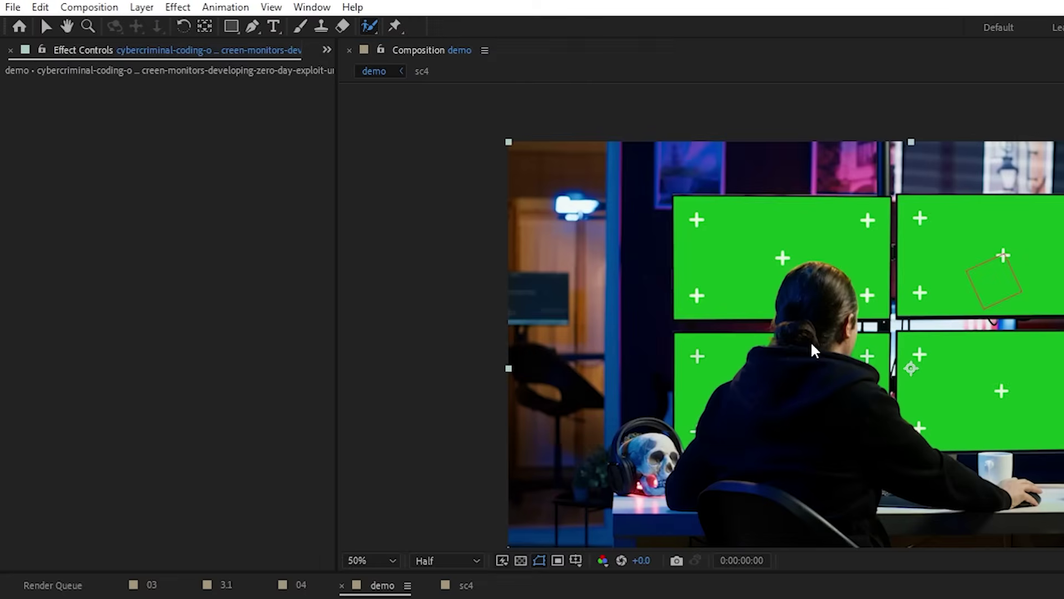
double_click(804, 333)
left_click_drag(772, 183, 766, 376)
scroll(979, 359, "up", 3)
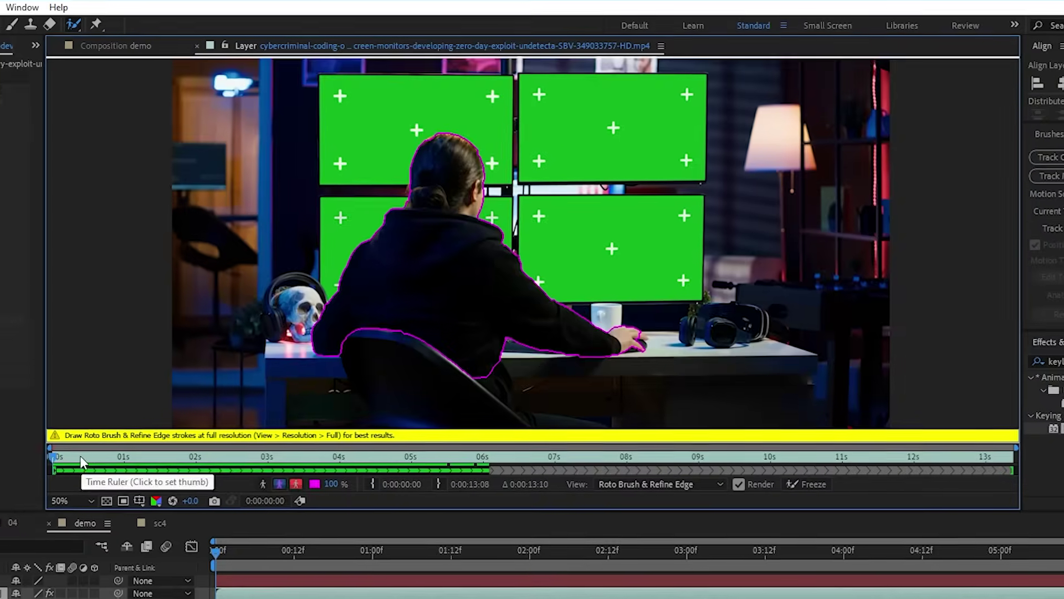
Step: Check the person's outline across frames, freeze the roto segmentation, and view the cutout alone
left_click(258, 380)
left_click_drag(139, 466, 13, 483)
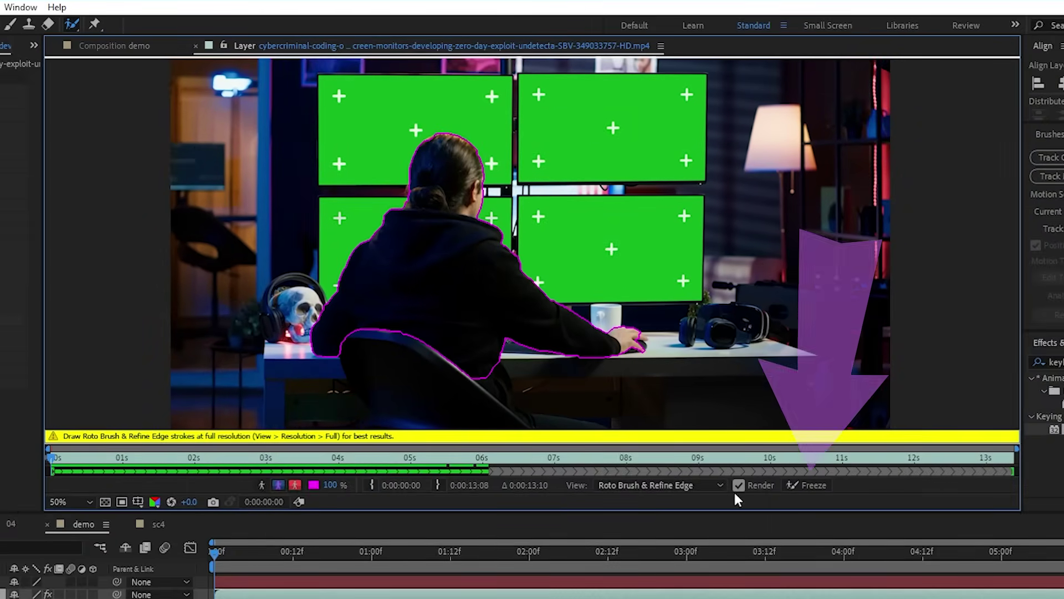
left_click(807, 484)
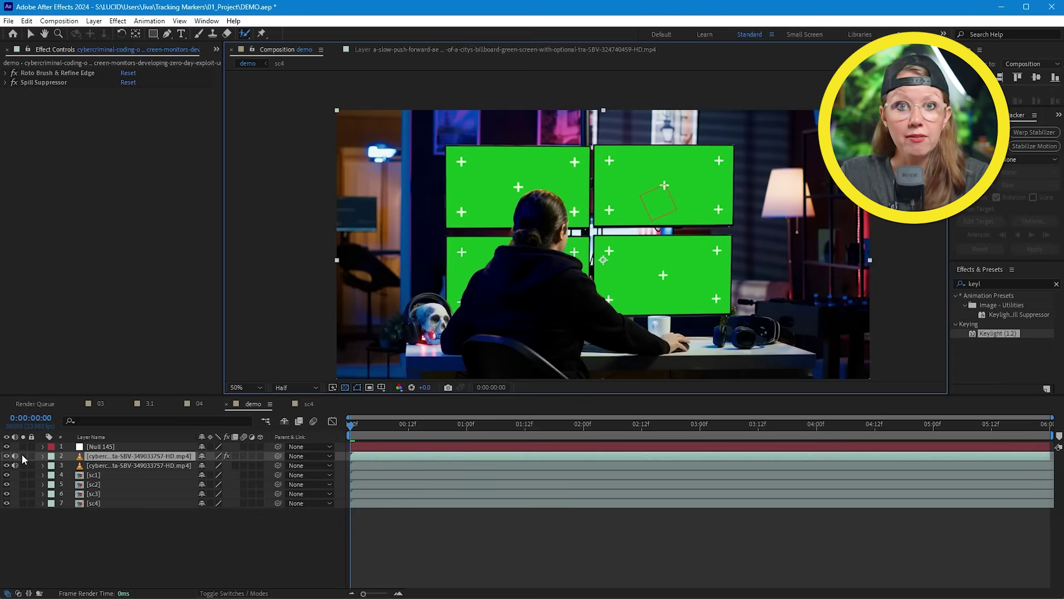
left_click(21, 454)
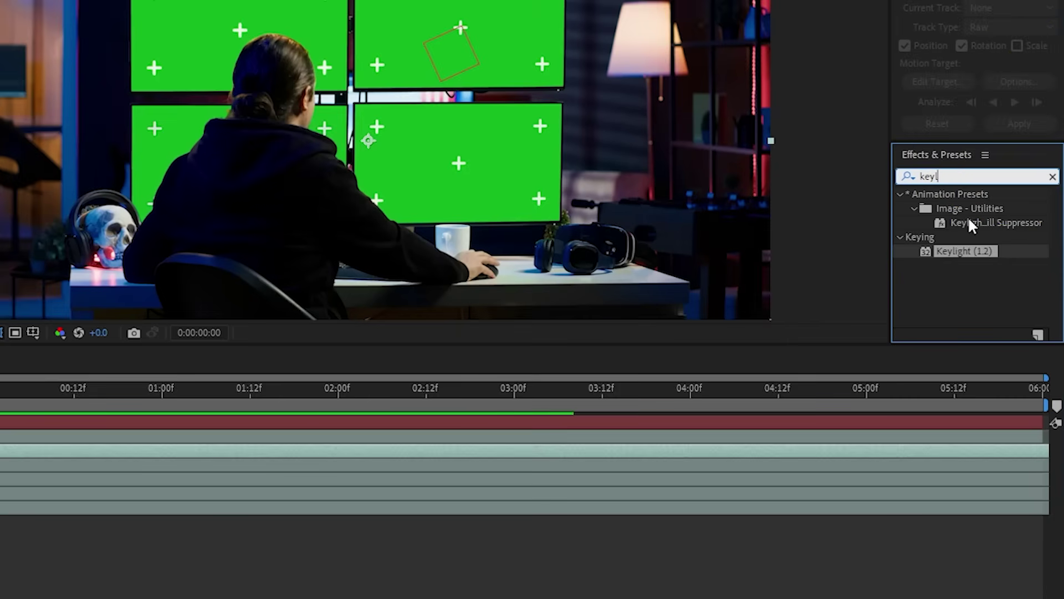
Step: Apply Keylight to the monitor footage, sample the green as Screen Colour, and clean the matte with Screen Despot White
left_click_drag(915, 269, 228, 448)
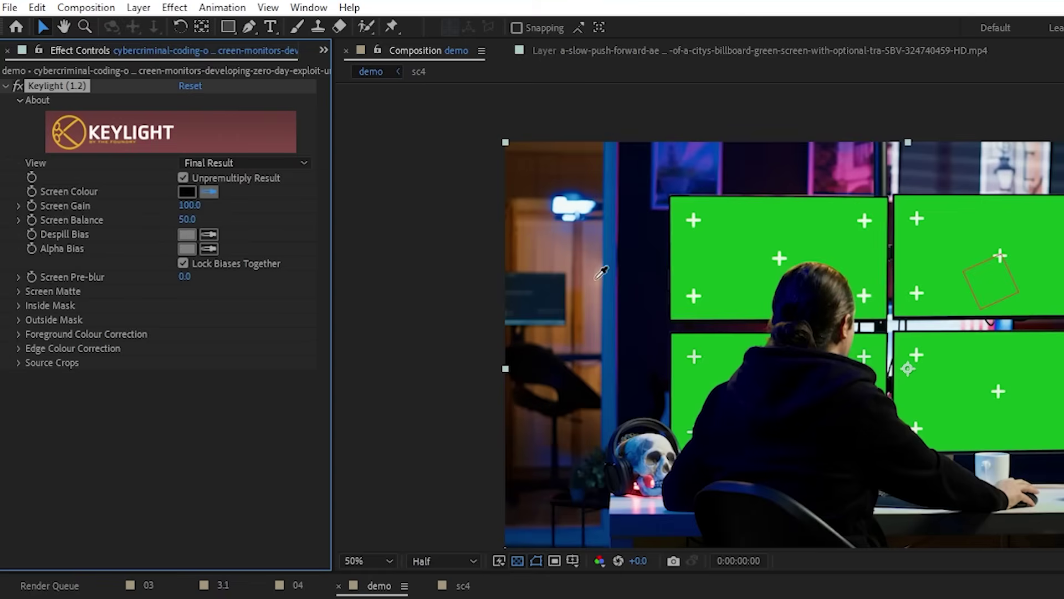
left_click(731, 259)
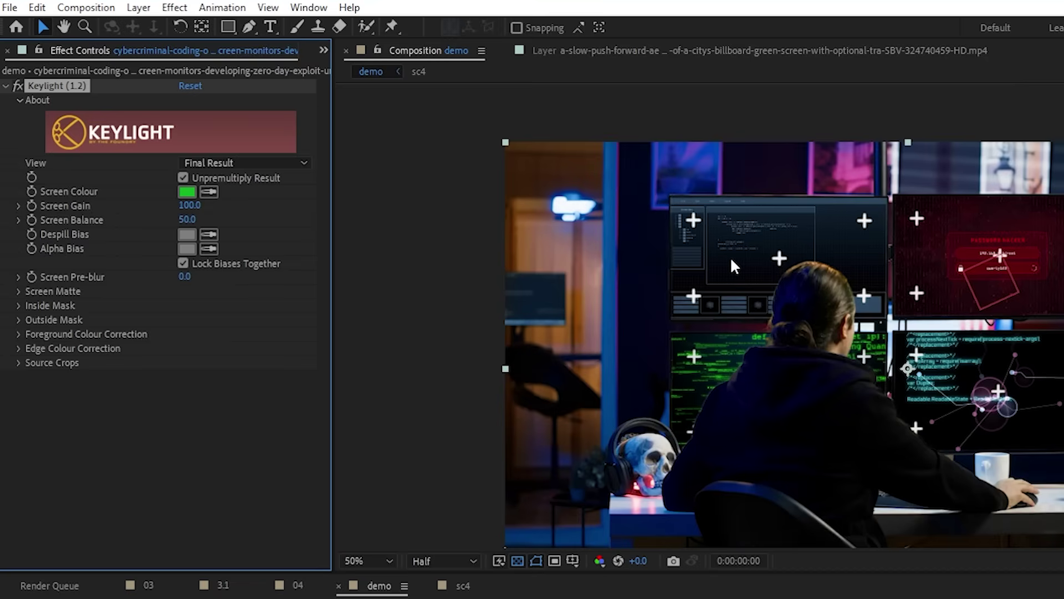
left_click(254, 162)
left_click(257, 252)
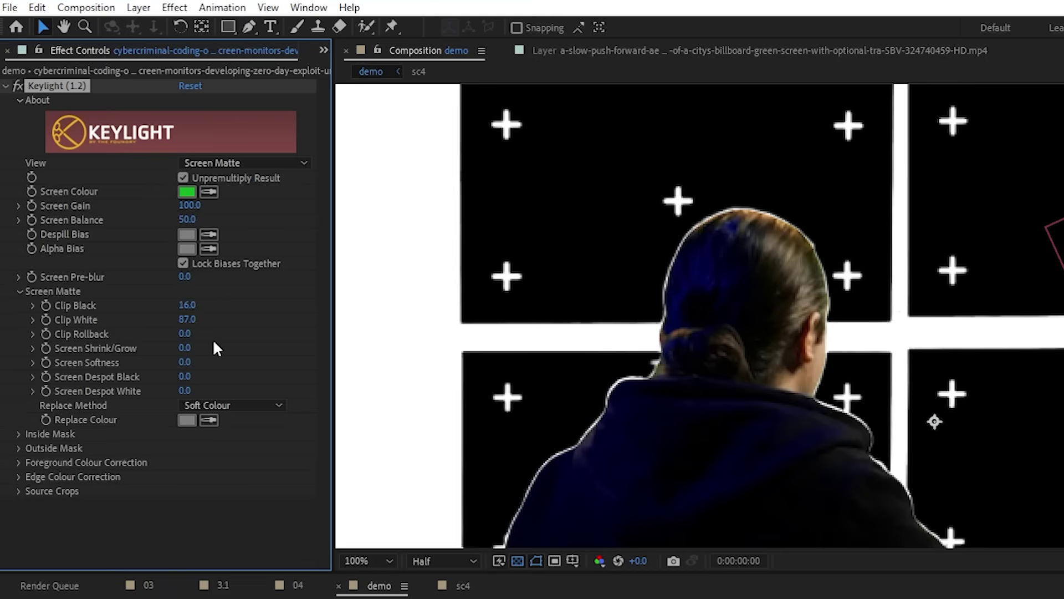
left_click_drag(251, 387, 295, 384)
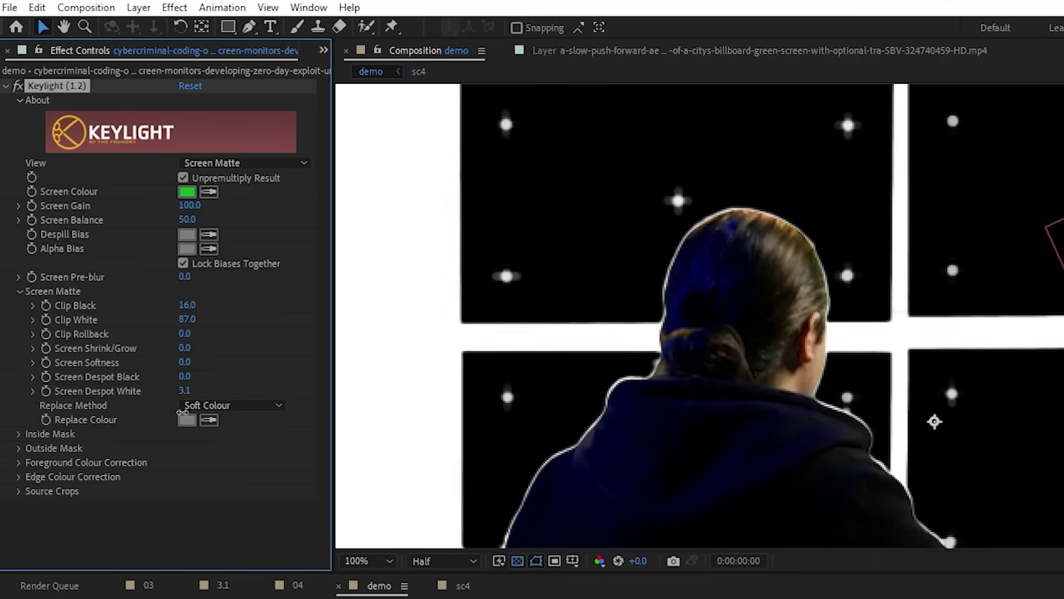
left_click_drag(138, 418, 180, 417)
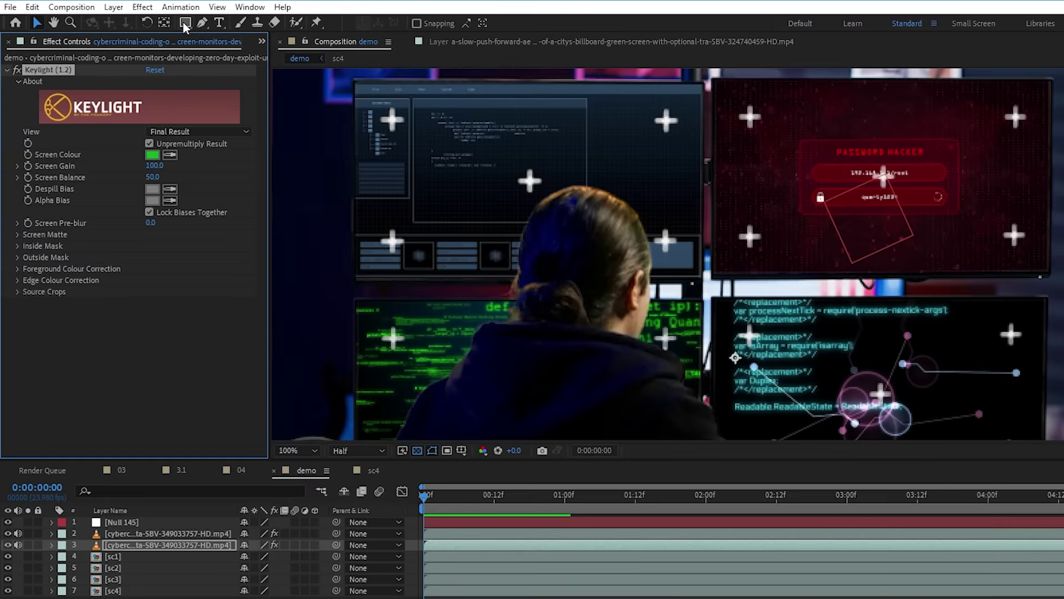
Step: Draw masks over the upper-left and lower-right screens and set Mask 4's blending mode
left_click_drag(368, 98, 528, 214)
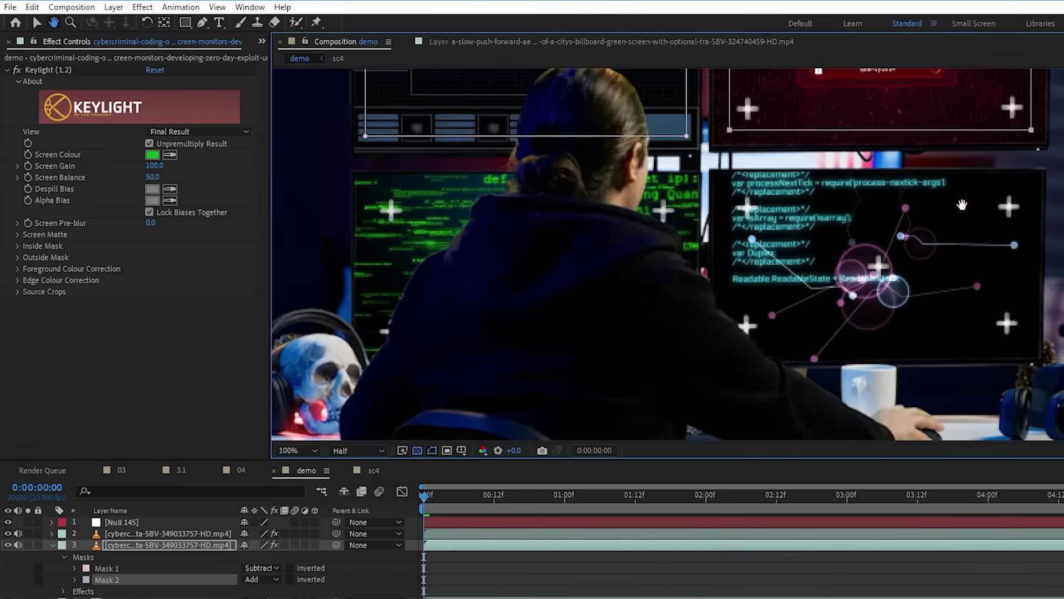
left_click_drag(731, 184, 936, 327)
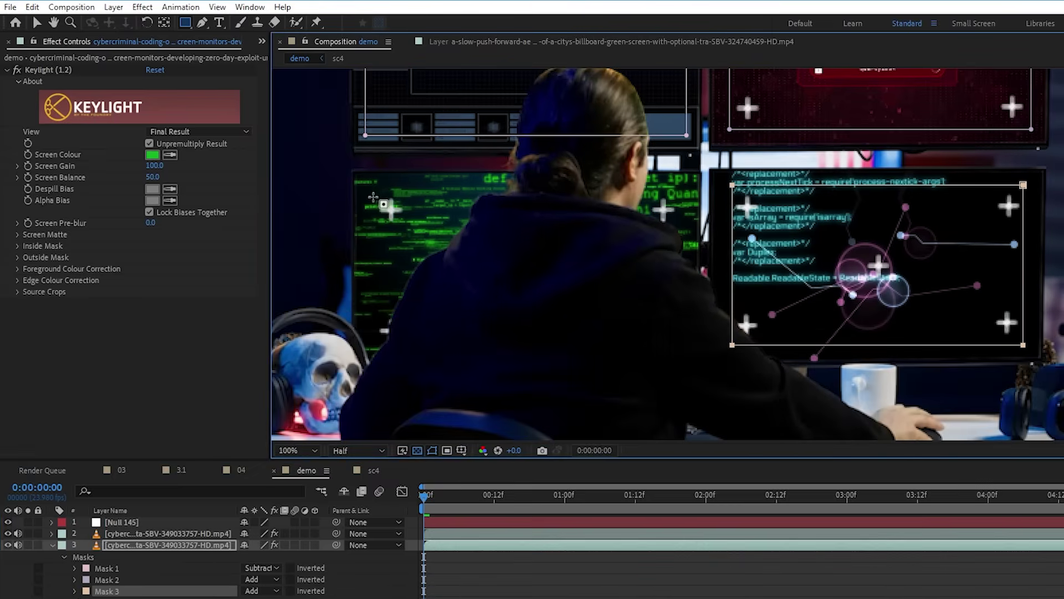
left_click(130, 580)
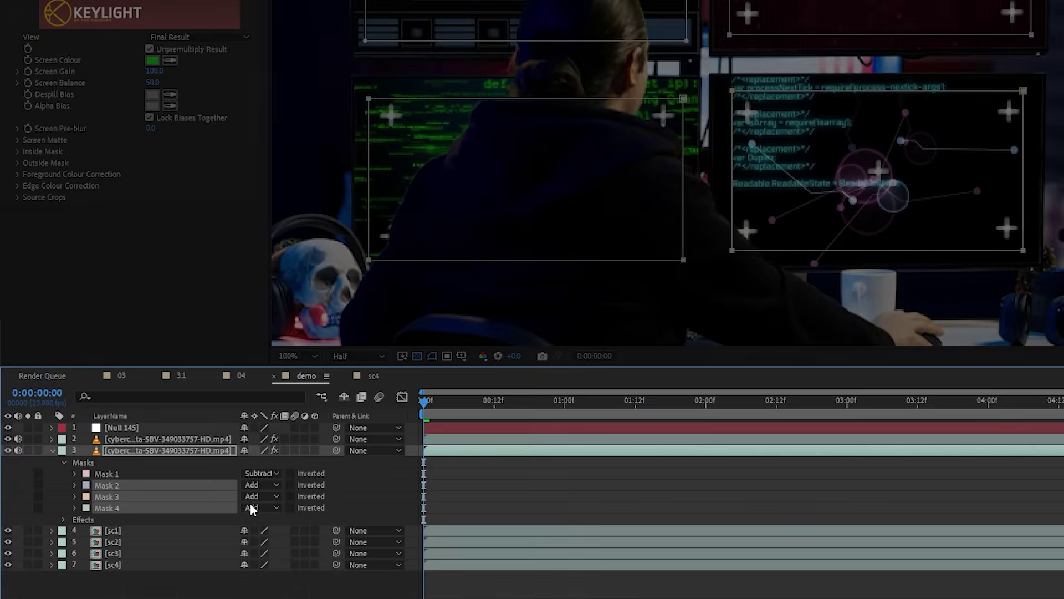
left_click(255, 507)
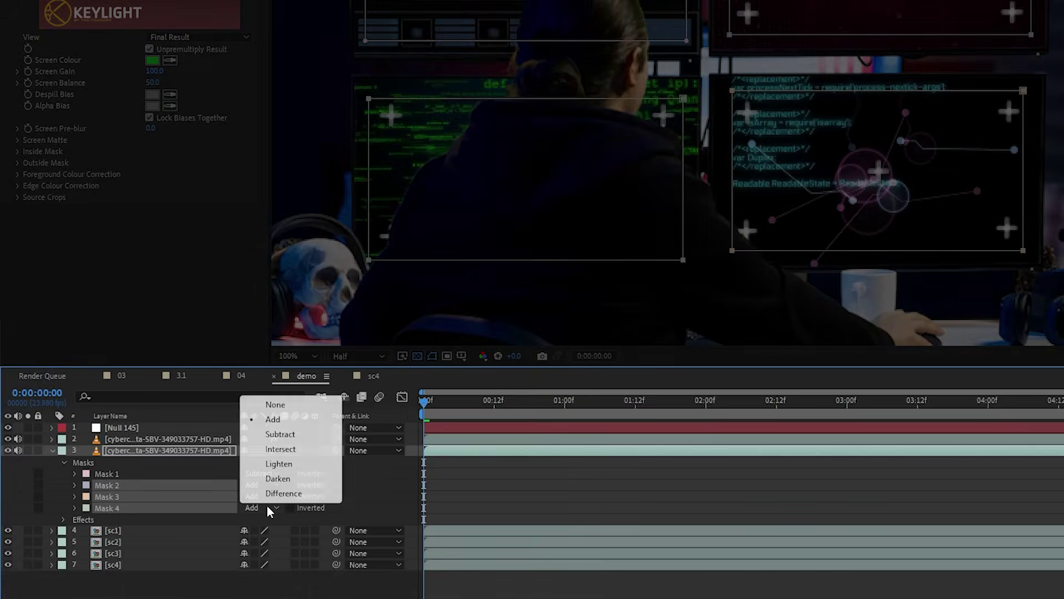
Step: Keyframe all four mask paths, then shift the masks to match the monitors at 0:00:05:23
key("m")
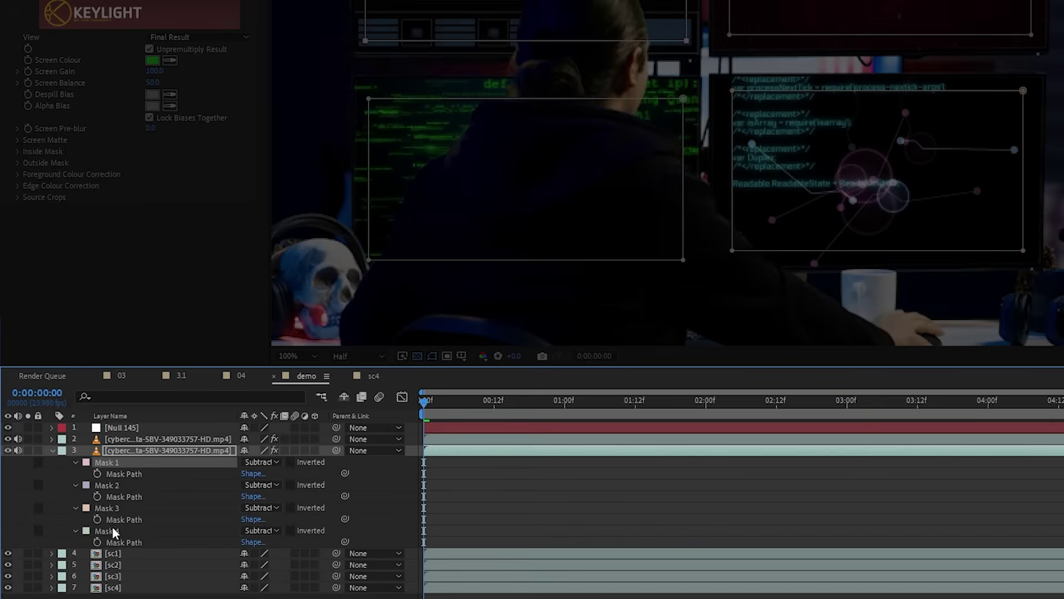
left_click(98, 537)
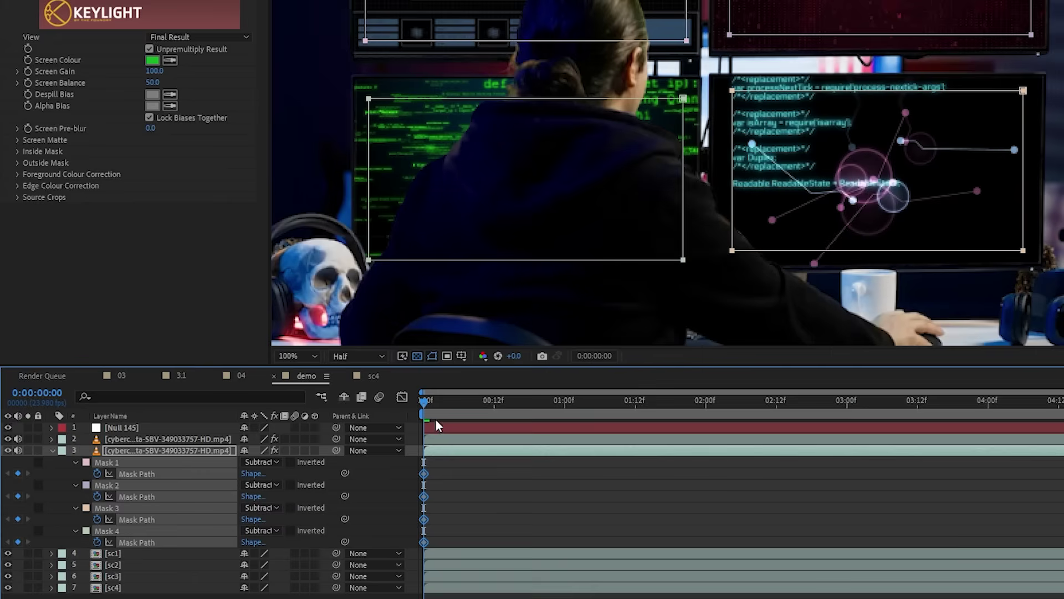
left_click_drag(435, 418, 1043, 411)
left_click_drag(801, 250, 821, 247)
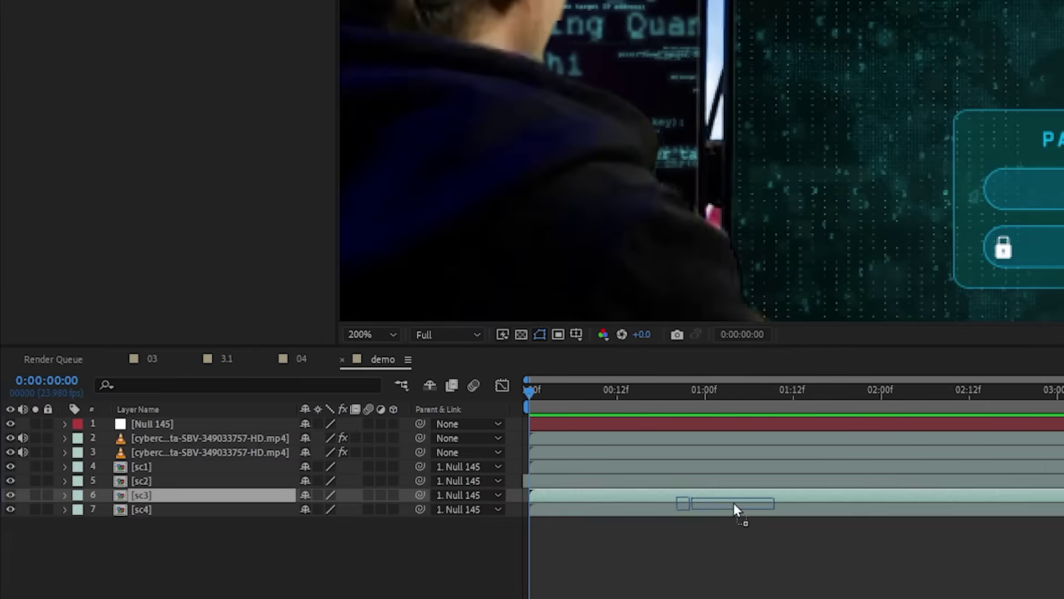
Step: Soften the sc4 layer with Camera Lens Blur and add Noise grain with a raised amount
mouse_move(152, 51)
left_mouse_down()
mouse_move(178, 54)
mouse_move(145, 53)
left_mouse_up()
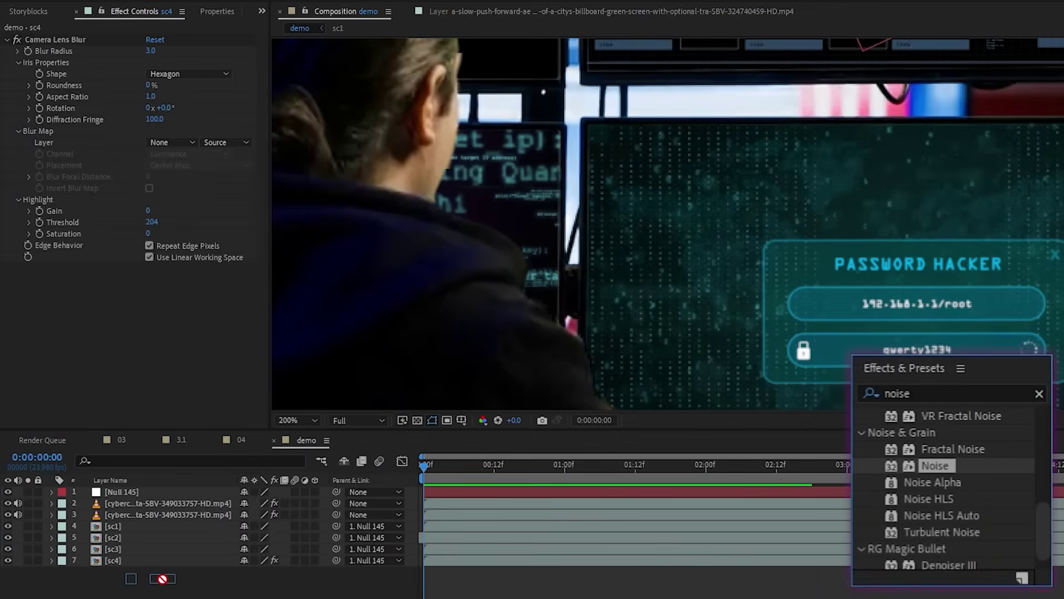
left_click_drag(162, 563, 161, 561)
left_click_drag(151, 282, 266, 270)
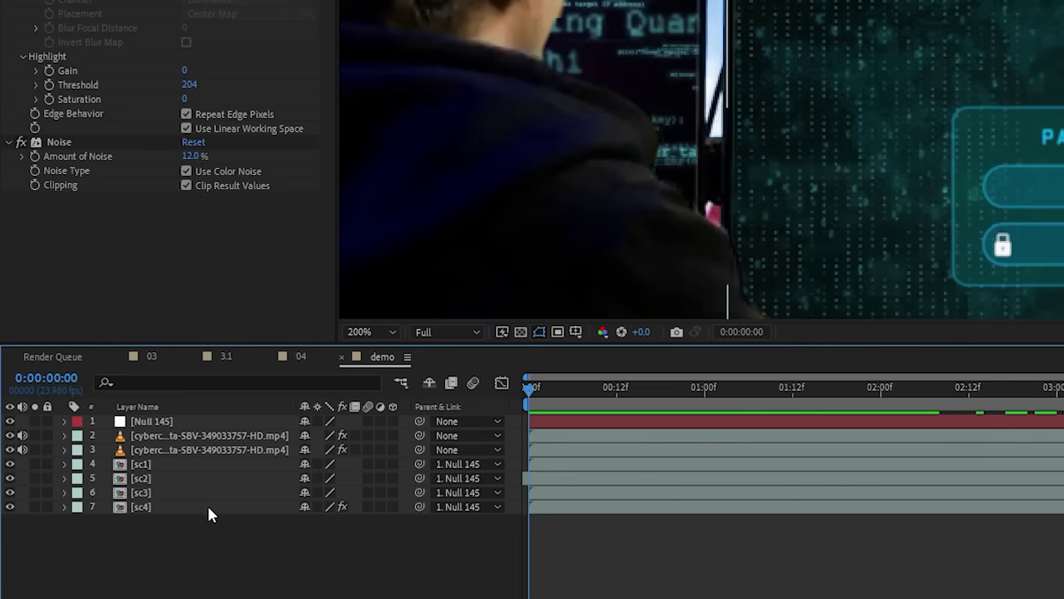
Step: Open the sc4 comp and add a new solid layer
double_click(208, 507)
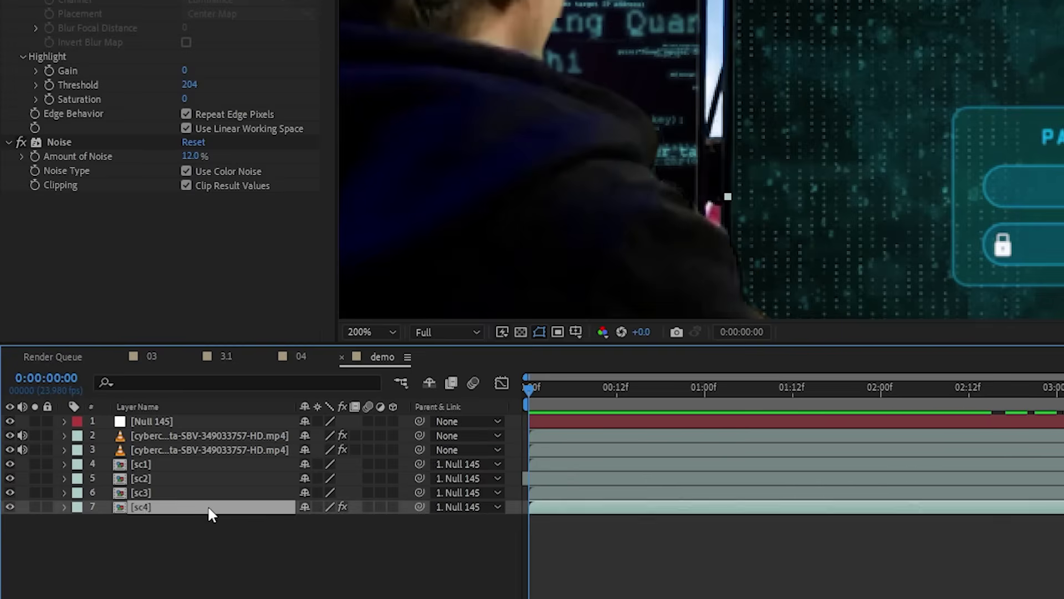
right_click(208, 507)
mouse_move(338, 308)
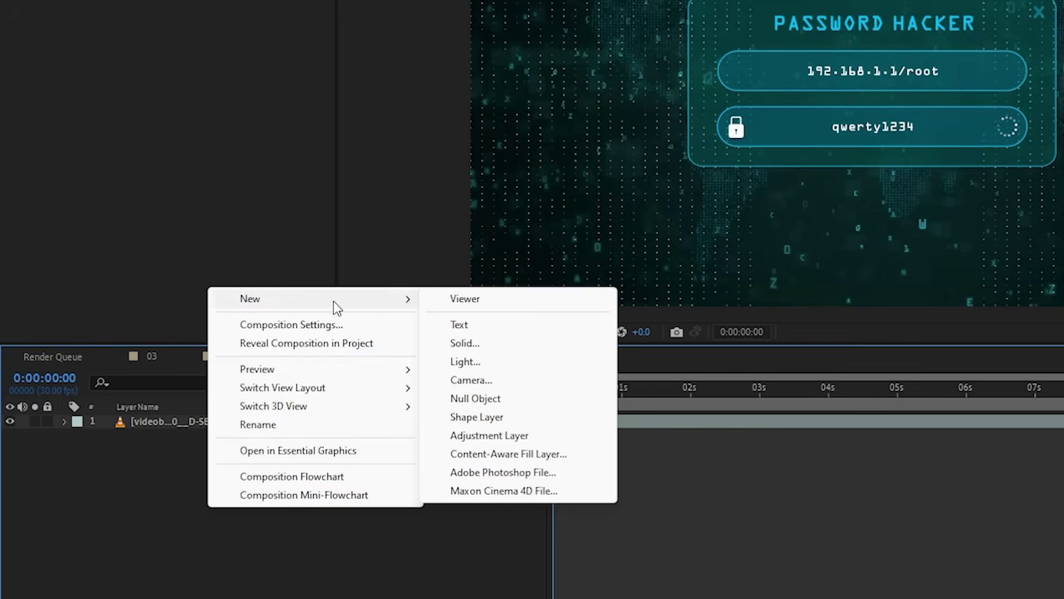
left_click(478, 347)
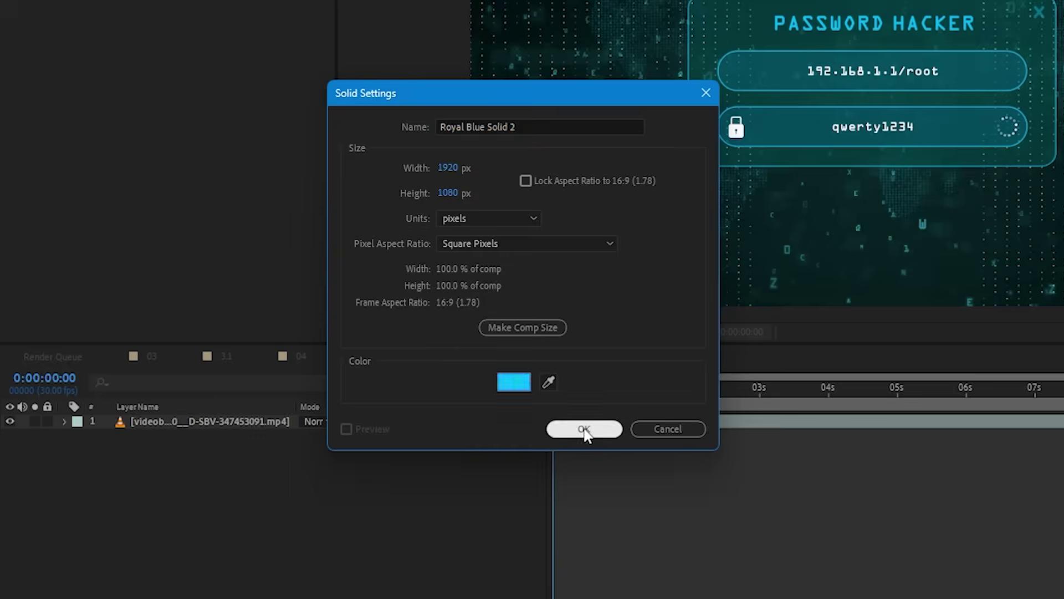
left_click(585, 430)
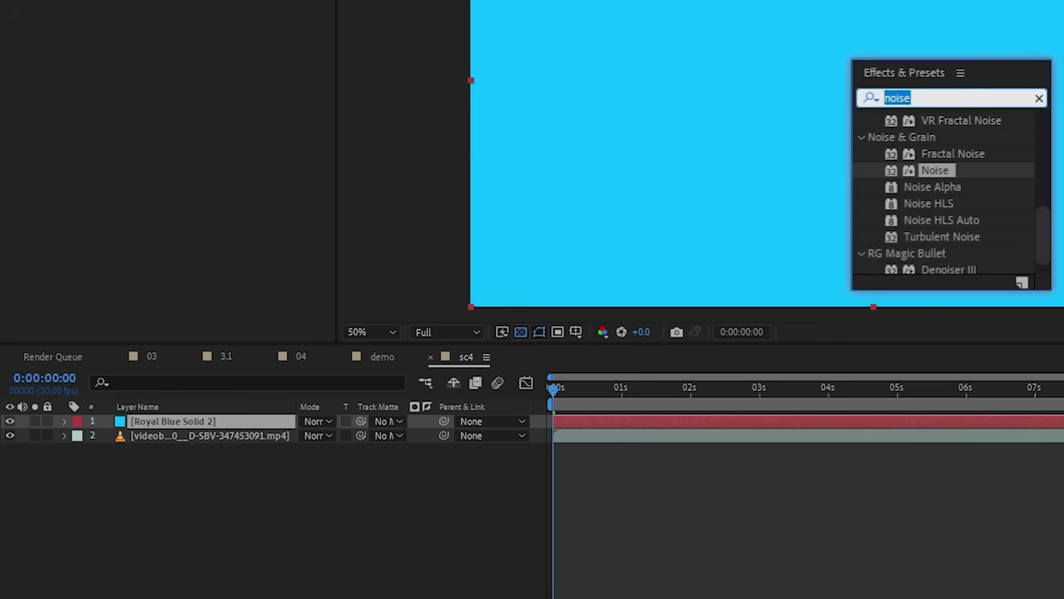
Step: Apply Venetian Blinds to the solid, adjusting its completion and making the blinds narrower
type("blinds")
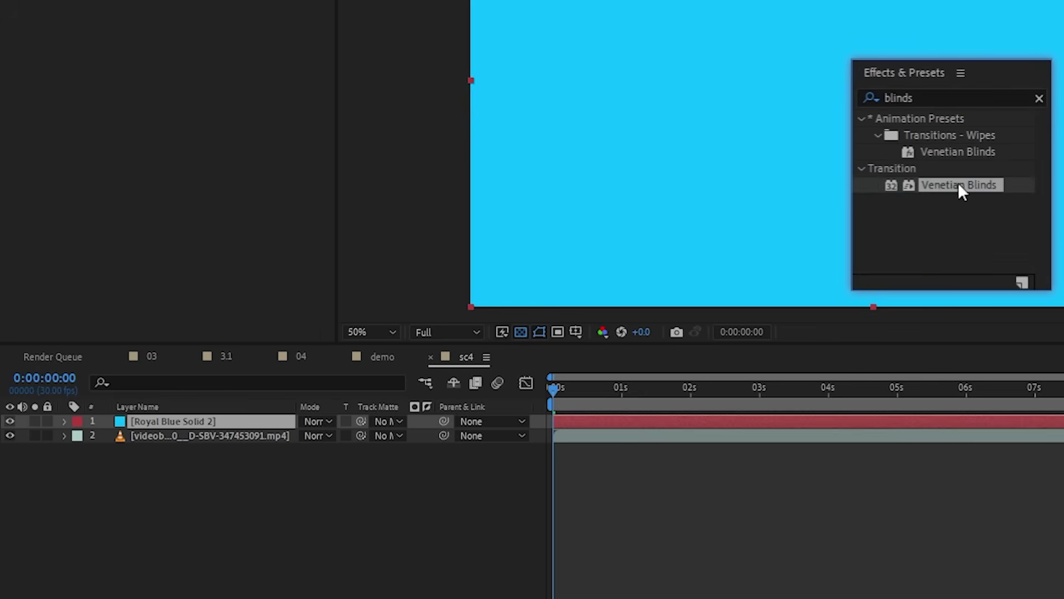
left_click_drag(958, 189, 697, 421)
left_click_drag(190, 61, 260, 61)
left_click_drag(188, 123, 173, 122)
Step: Duplicate the Venetian Blinds at 90° to form a grid and blend the solid with Add
left_click(95, 41)
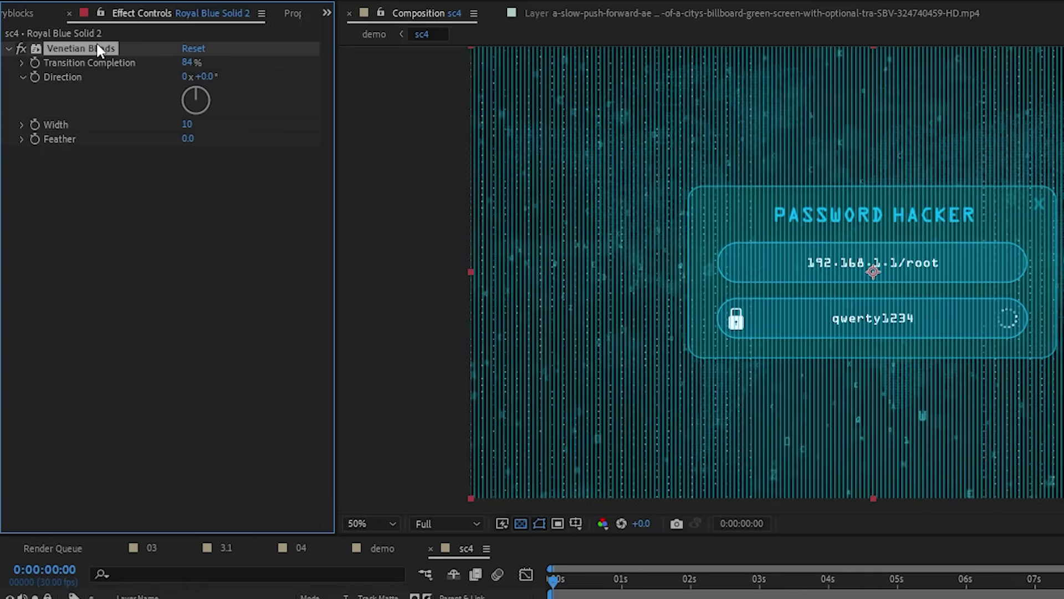
key("ctrl+d")
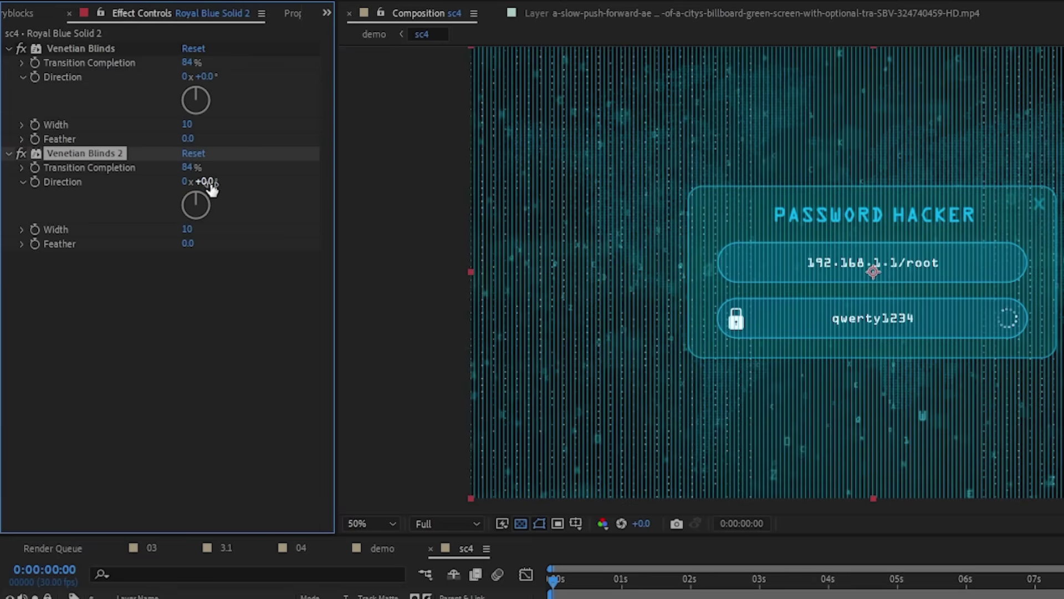
key("Return")
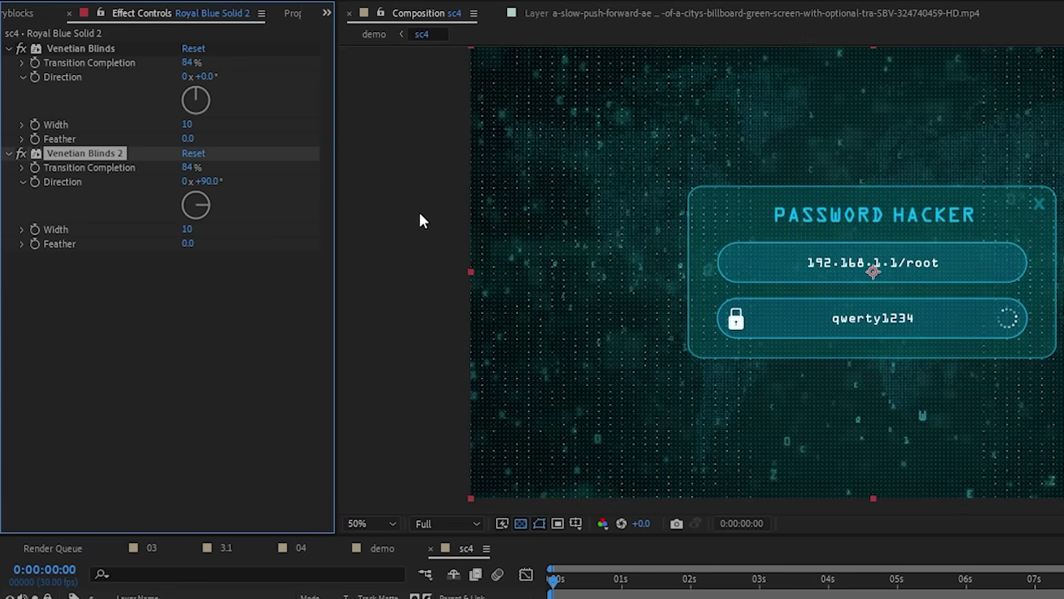
key("slash")
left_click_drag(641, 234, 984, 395)
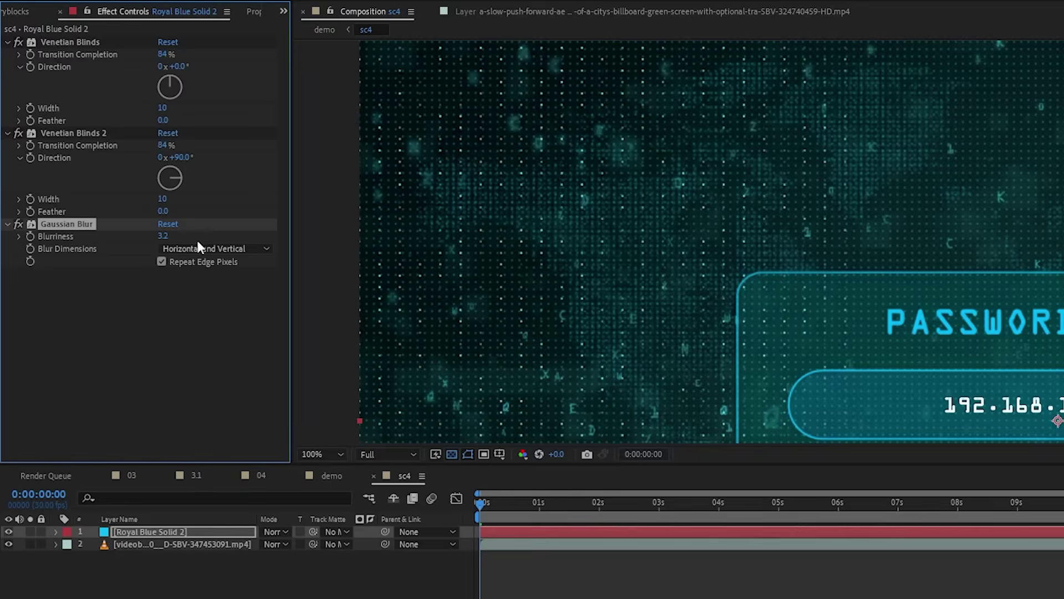
left_click(276, 531)
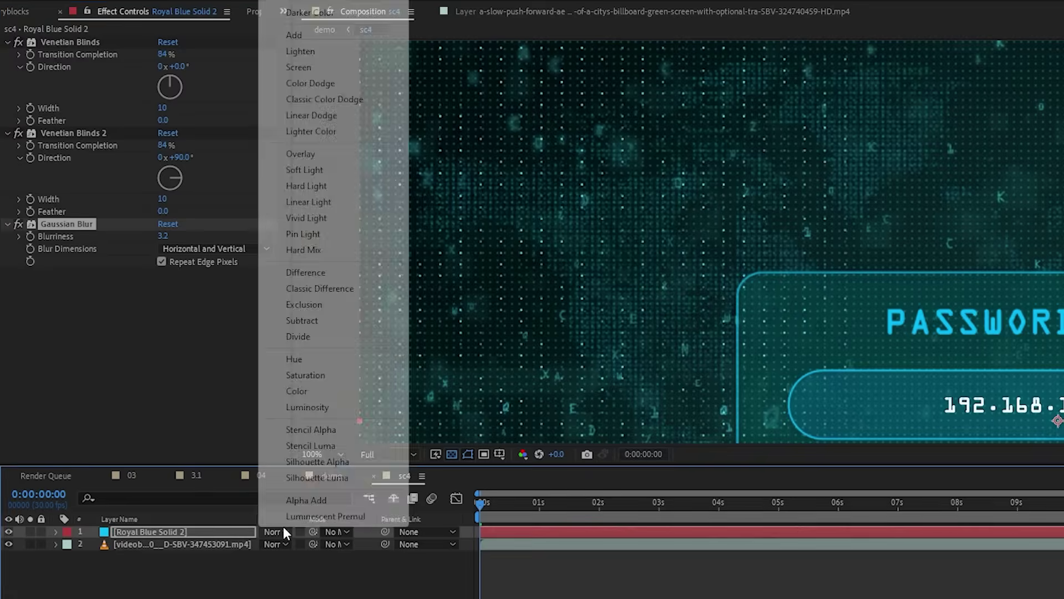
left_click(311, 35)
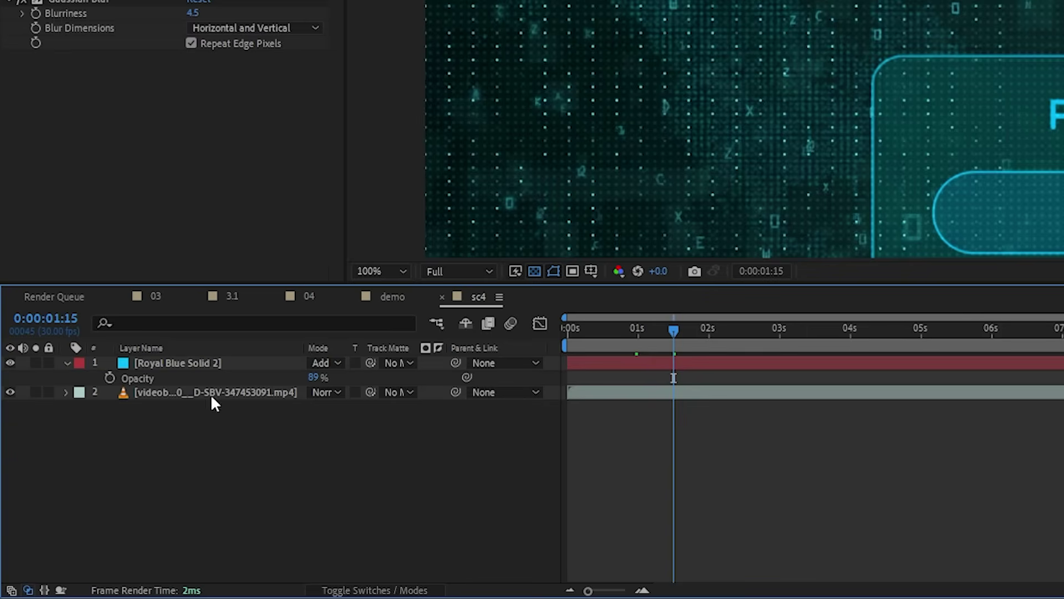
Step: Copy the grid overlay solid and paste it into the sc3, sc2 and sc1 screen comps
left_click(201, 357)
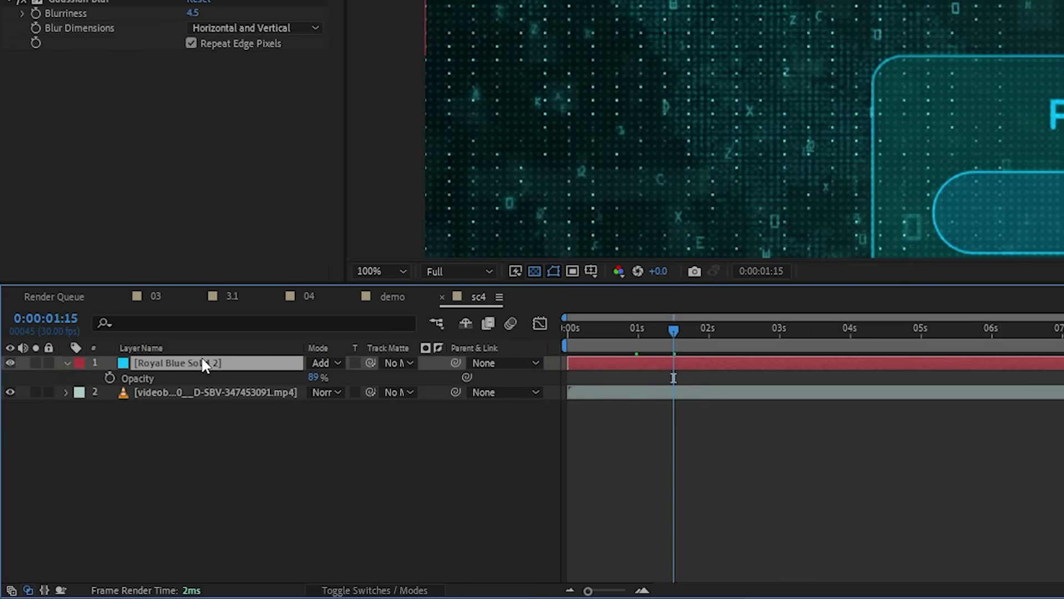
left_click(395, 299)
double_click(144, 434)
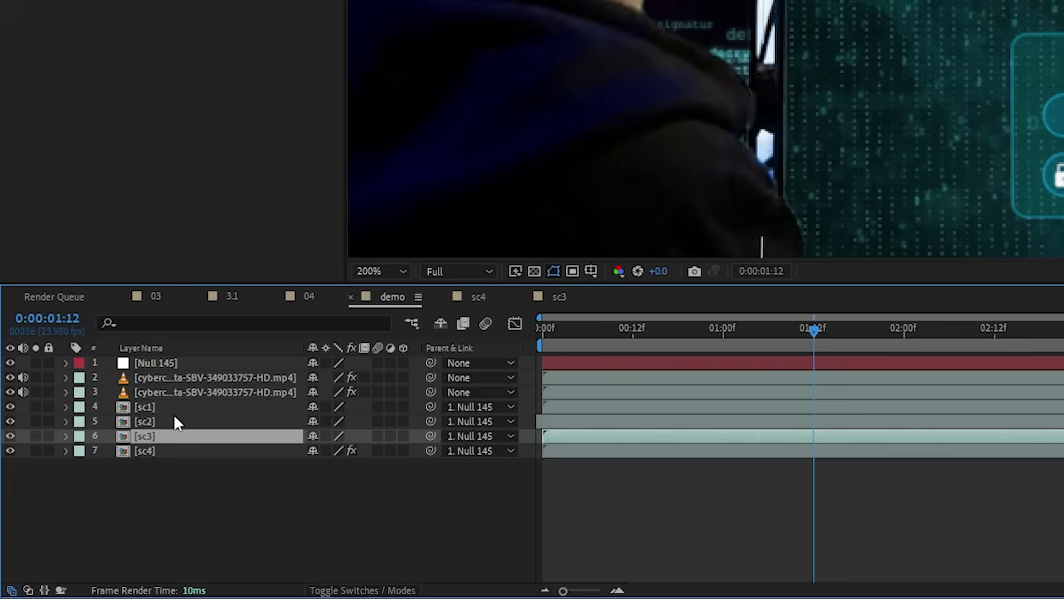
double_click(173, 421)
left_click(392, 297)
double_click(154, 417)
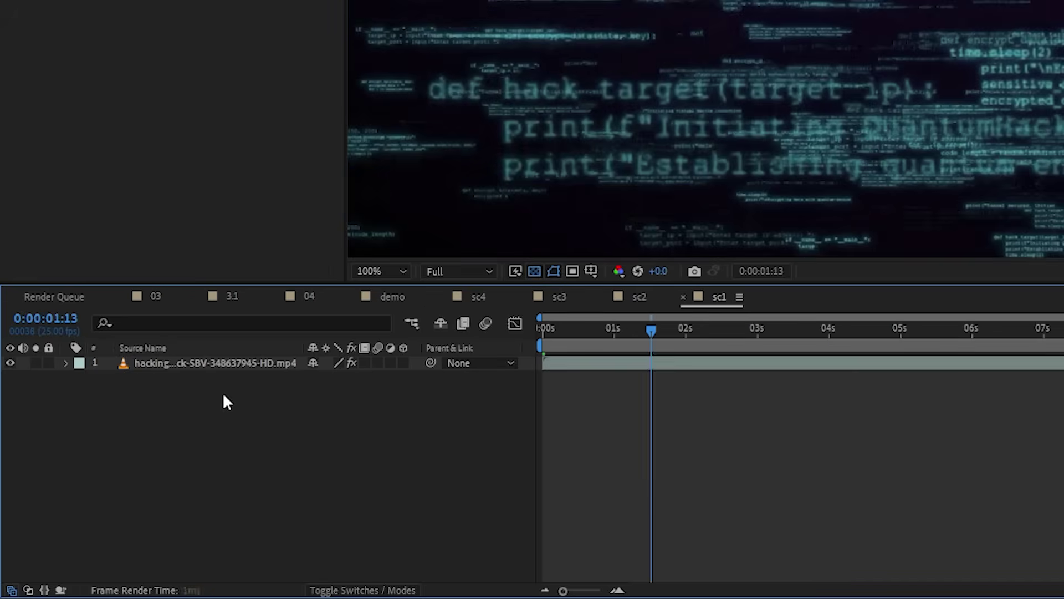
key("ctrl+v")
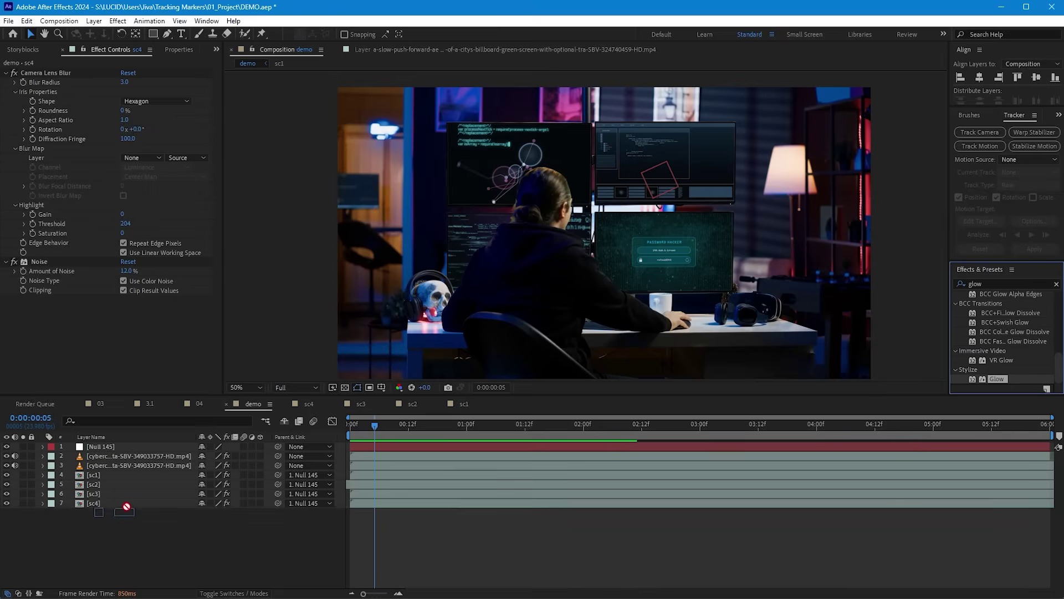
Step: Apply Crate's Light Wrap to the cutout footage layer and increase its Background Blur
left_click(123, 503)
scroll(650, 237, "up", 2)
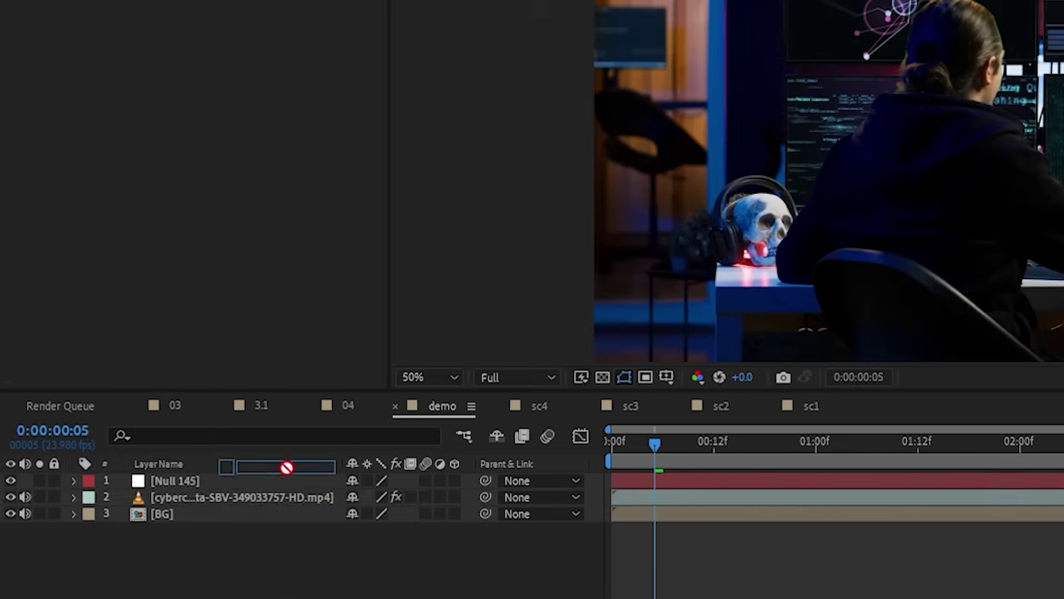
left_click(214, 504)
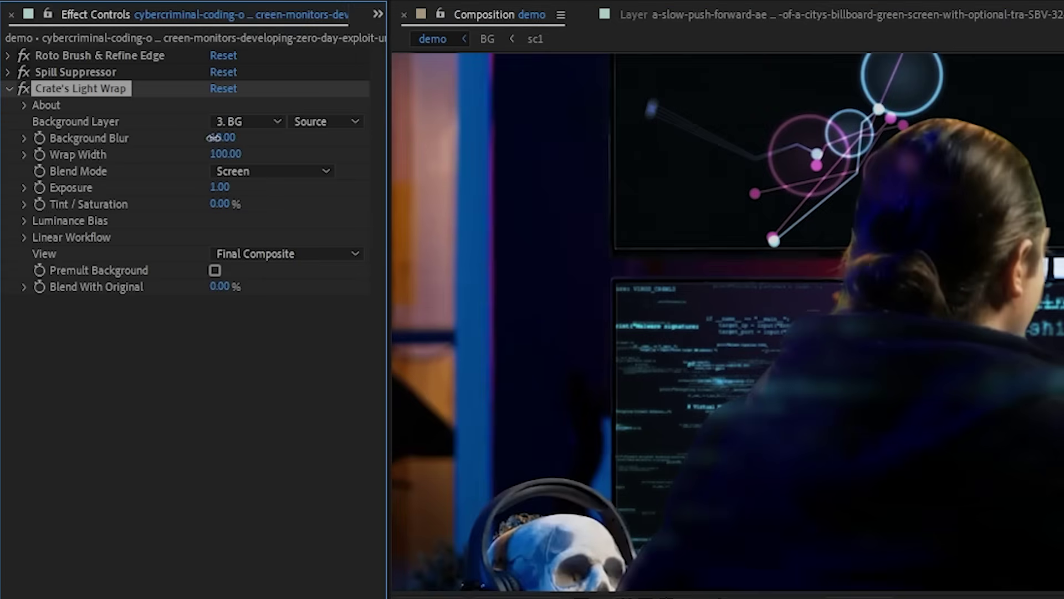
left_click_drag(206, 142, 215, 141)
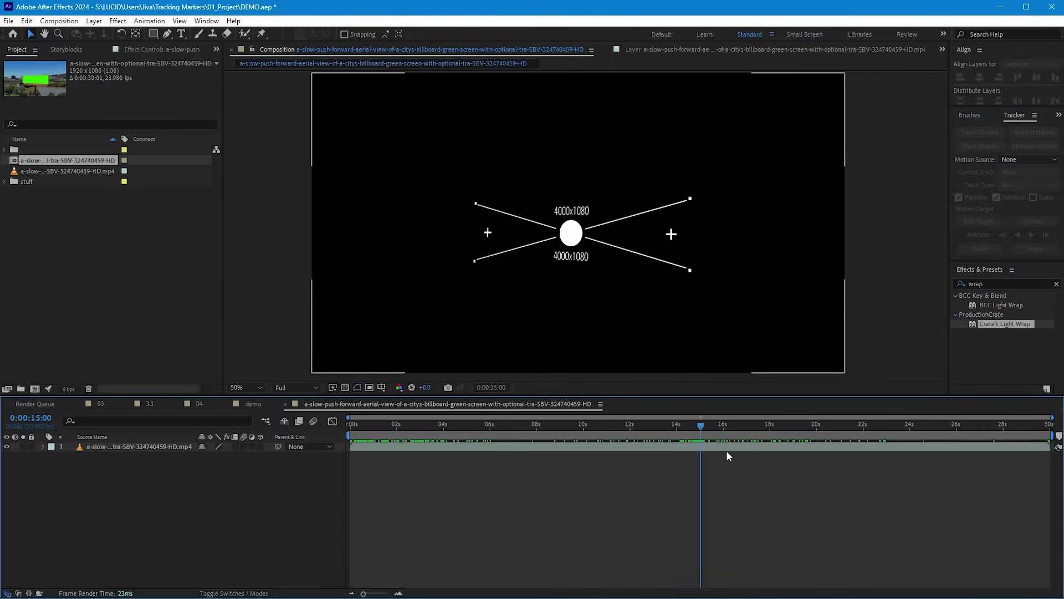
Step: Split the billboard clip at 15 seconds and set the top copy's opacity to 42%
key("ctrl+shift+d")
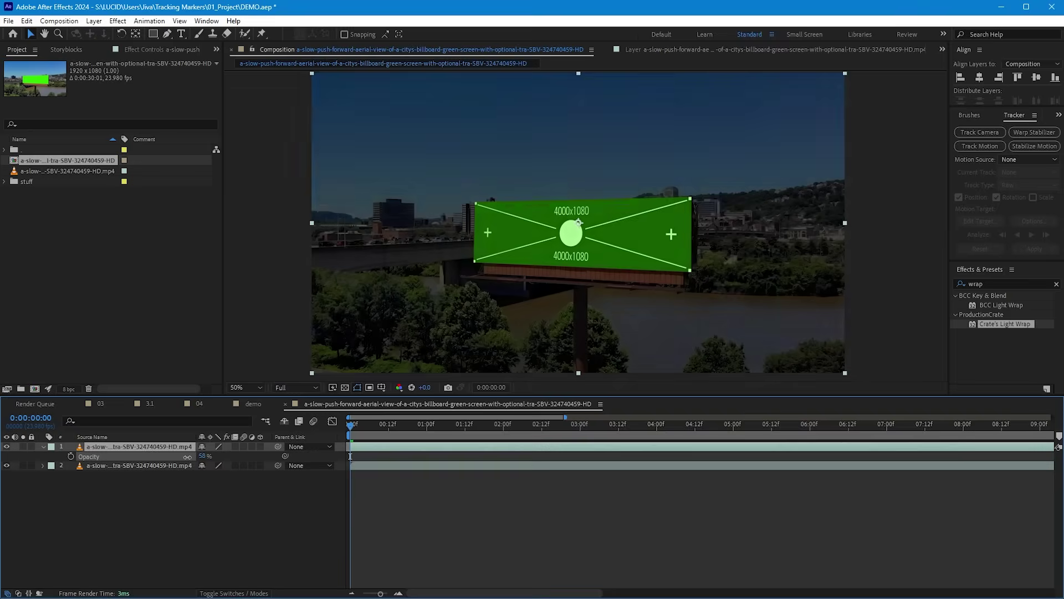
left_click_drag(187, 456, 178, 456)
left_click(519, 521)
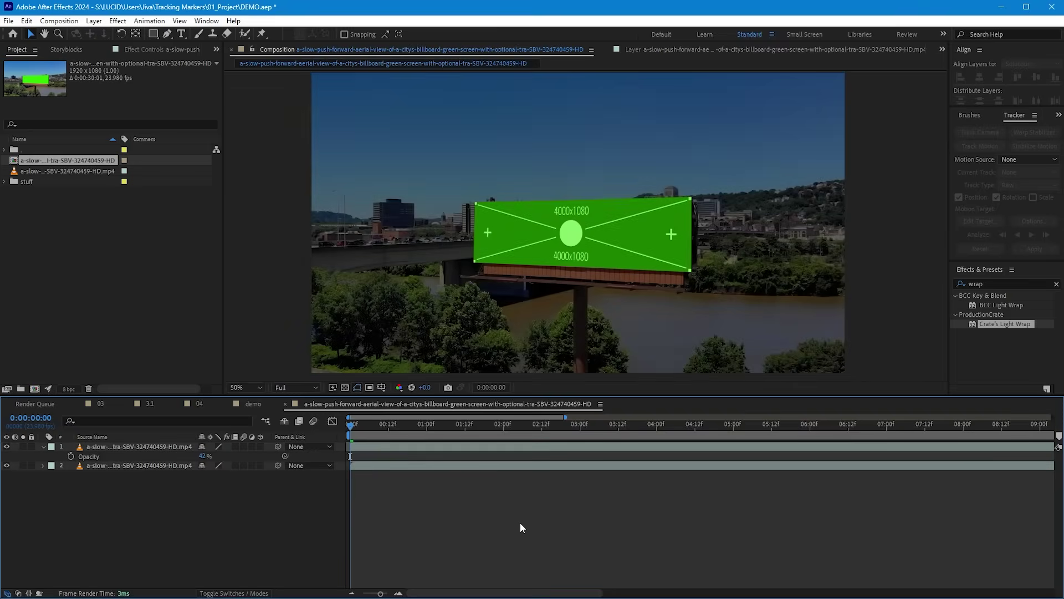
Step: Preview the billboard shot and set the Track Type to Perspective corner pin
key("space")
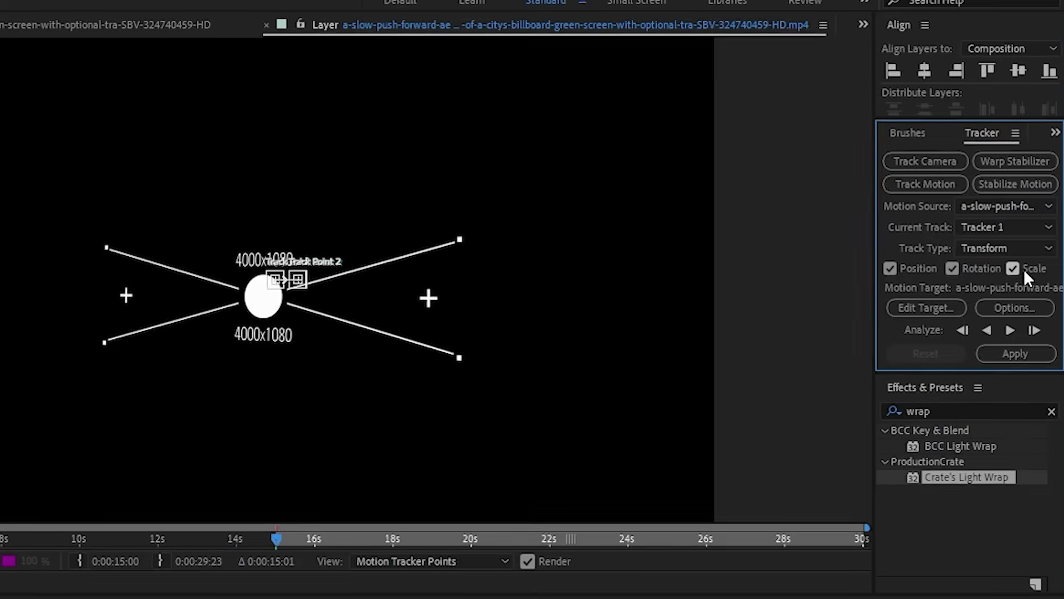
left_click(1006, 247)
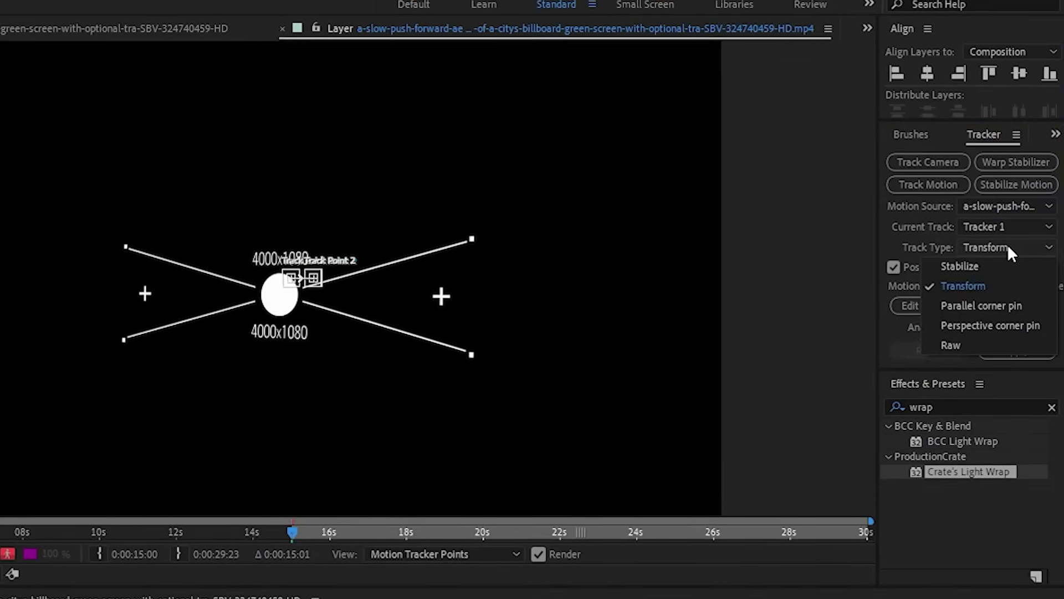
left_click(992, 322)
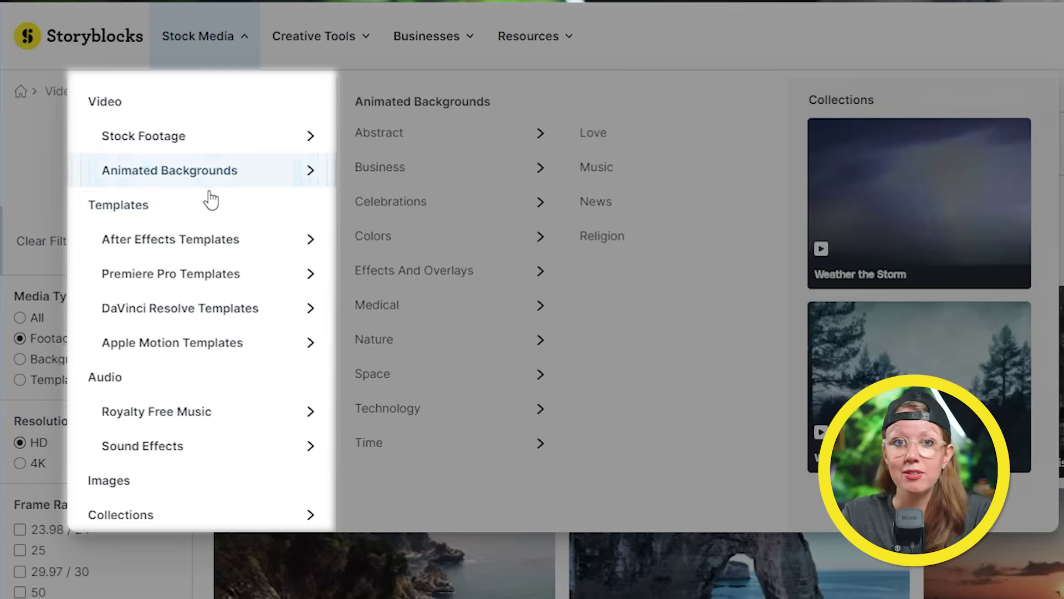
Step: Browse Storyblocks sound effects, previewing Clock Fast Ticking and Cinematic Whoosh To Sub Drop 6
mouse_move(195, 250)
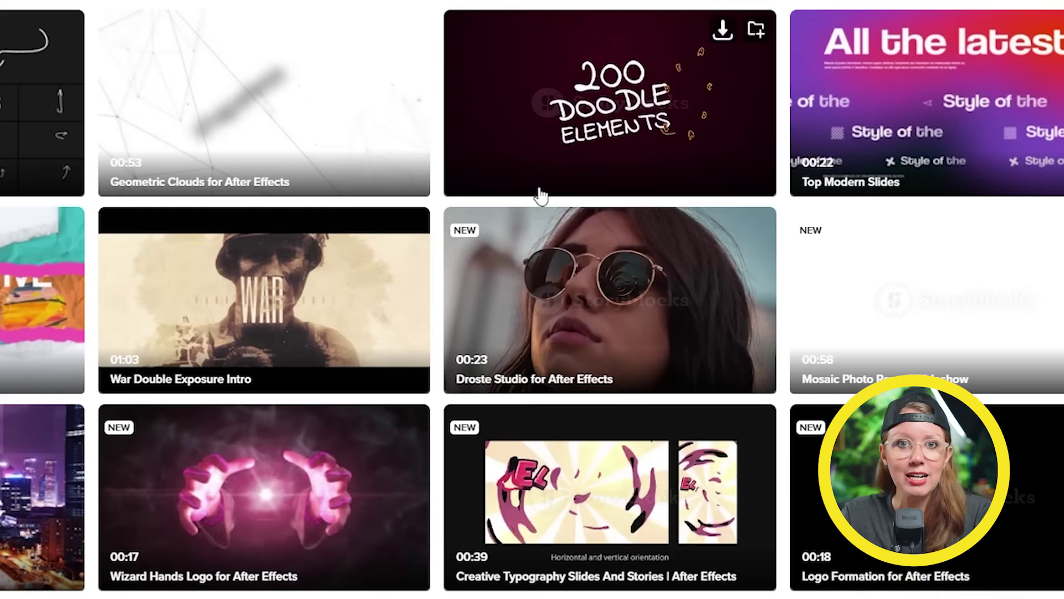
mouse_move(345, 292)
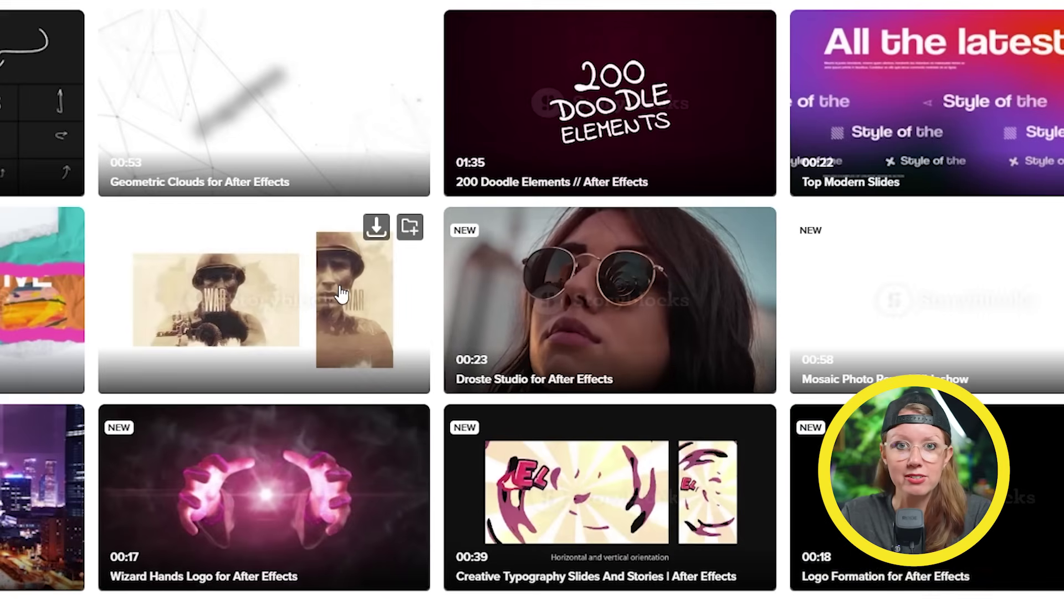
mouse_move(532, 309)
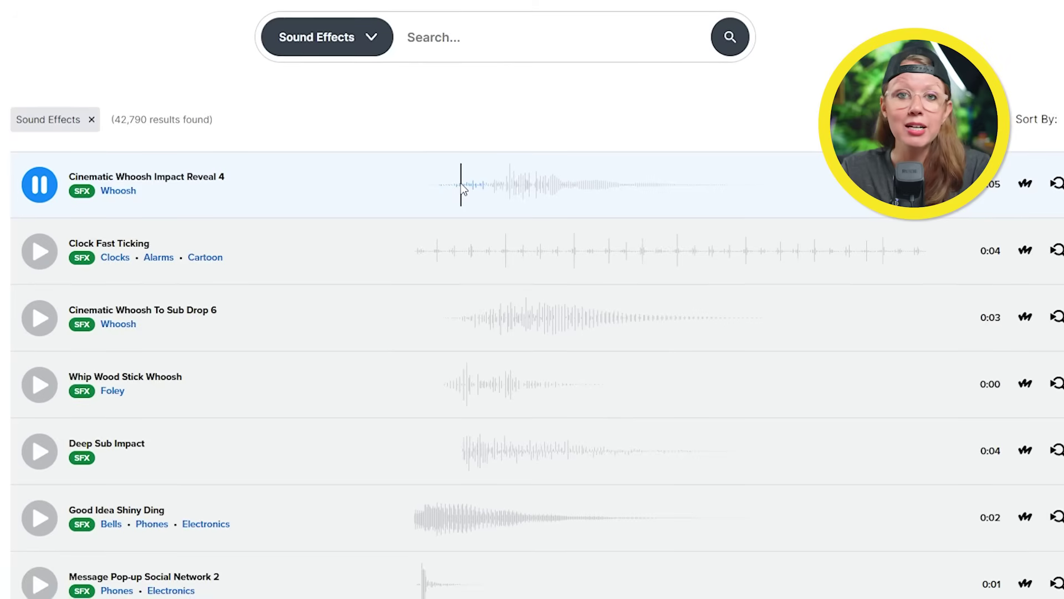
left_click(430, 242)
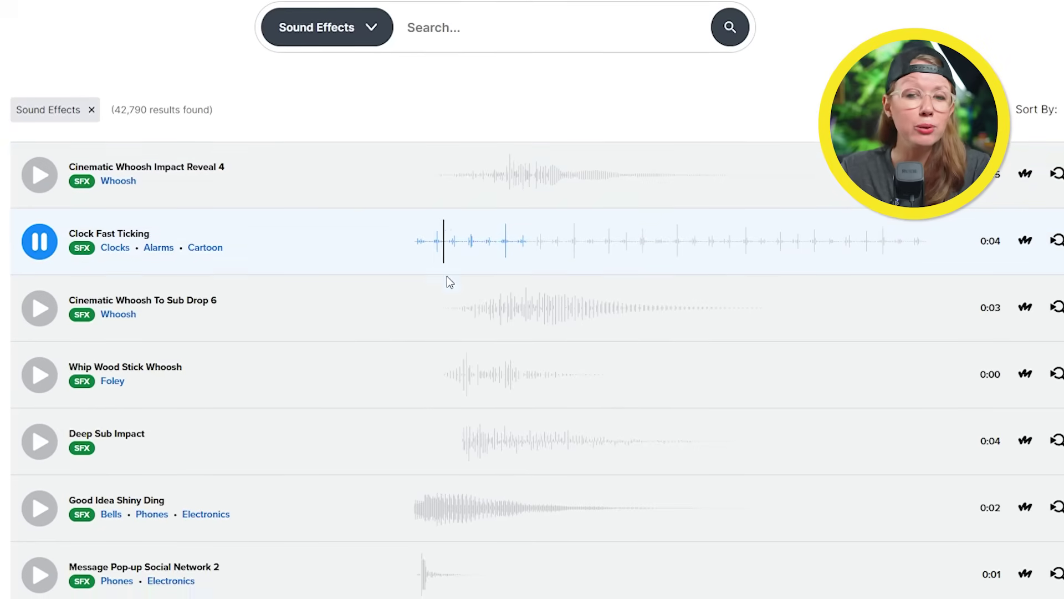
left_click(462, 308)
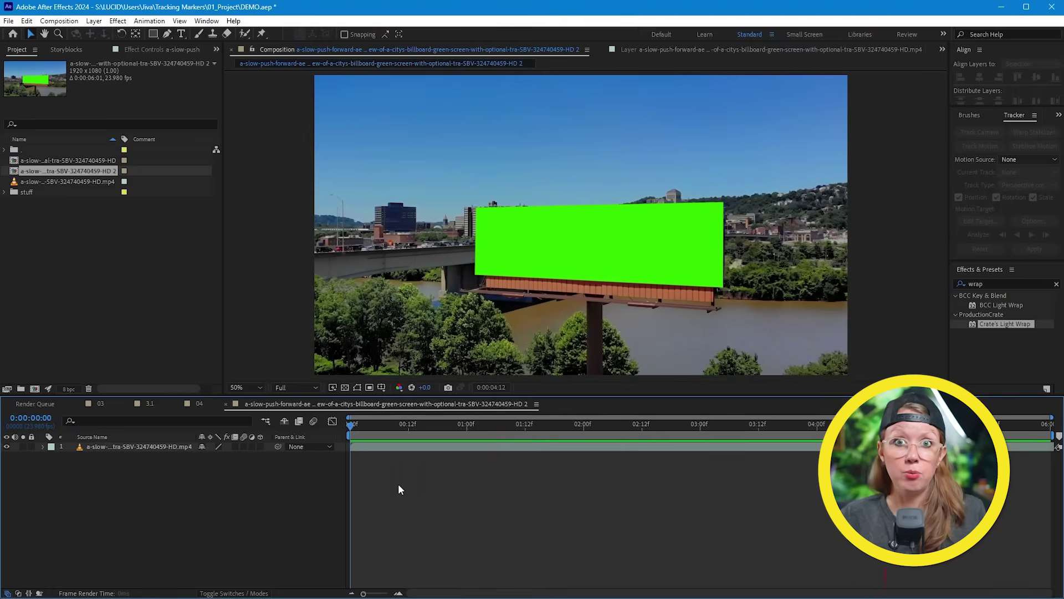
Step: Play back the billboard green-screen clip in its composition and select its layer
key("space")
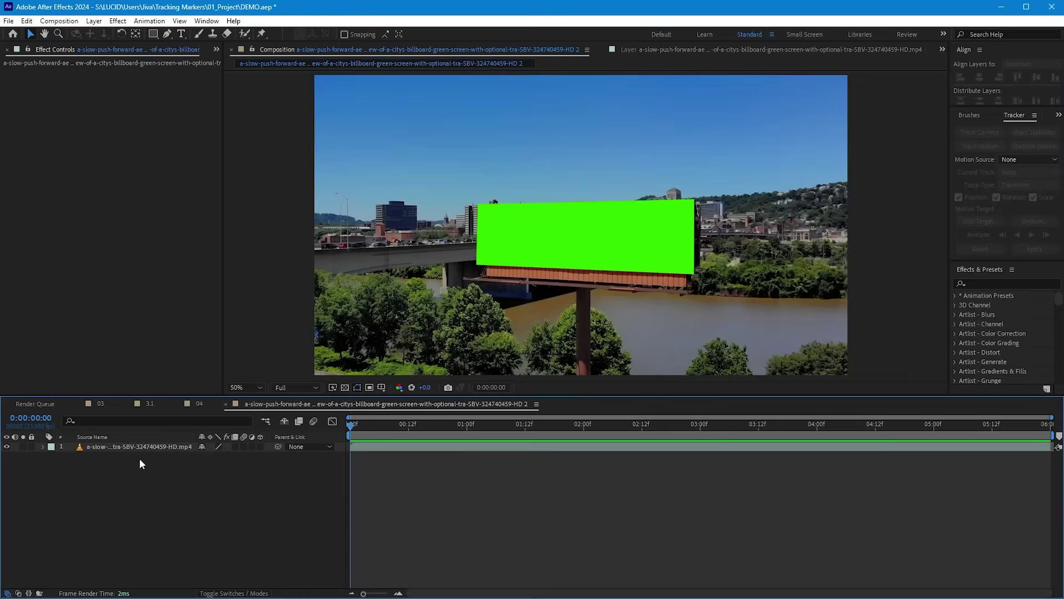
left_click(146, 446)
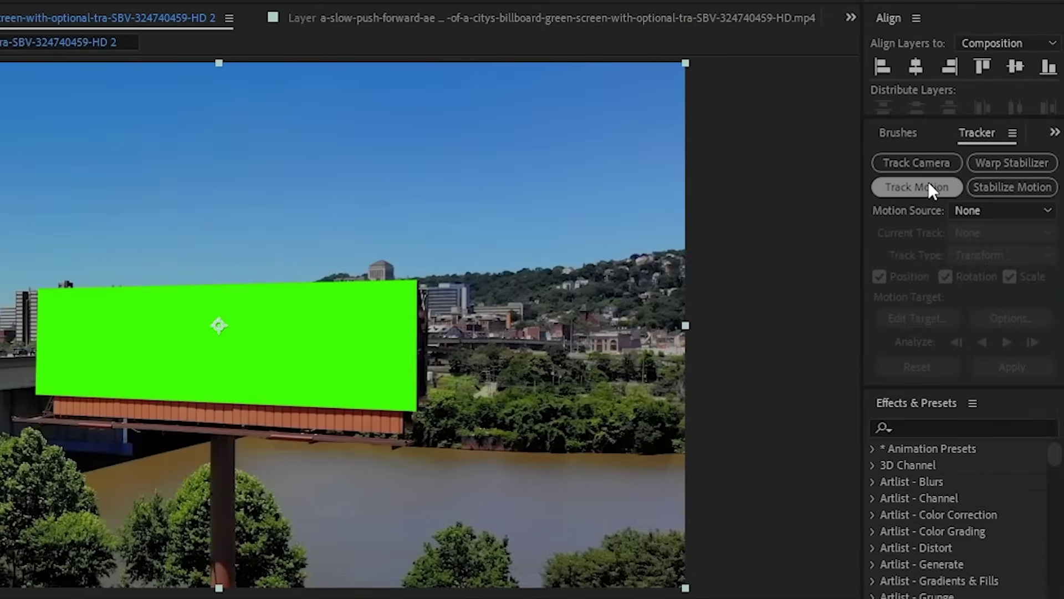
Step: Run Track Camera on the billboard footage and inspect the solve back at frame 1:06
left_click(935, 165)
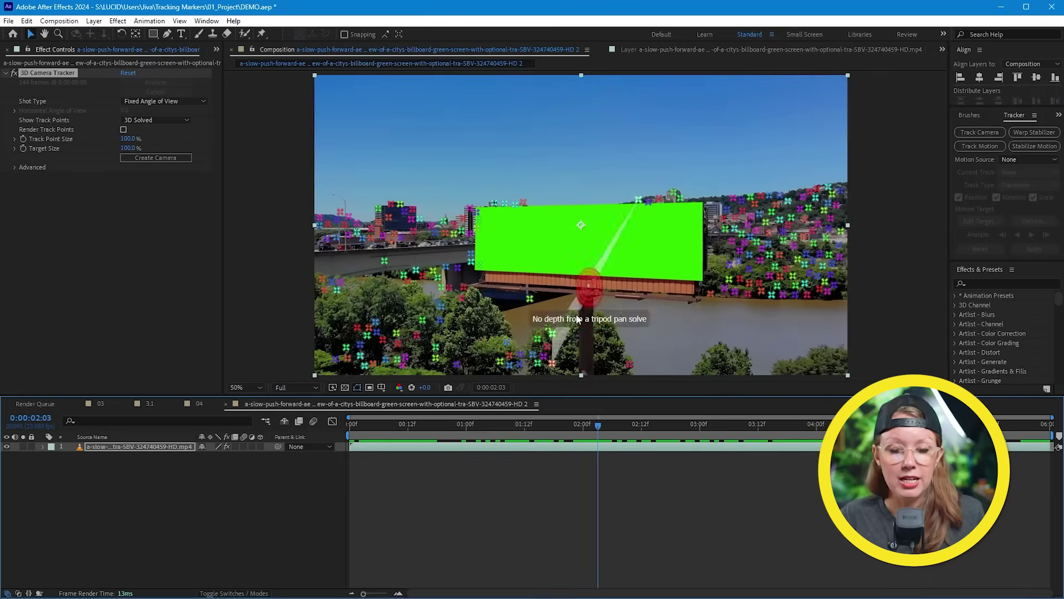
scroll(576, 314, "up", 2)
left_click(496, 431)
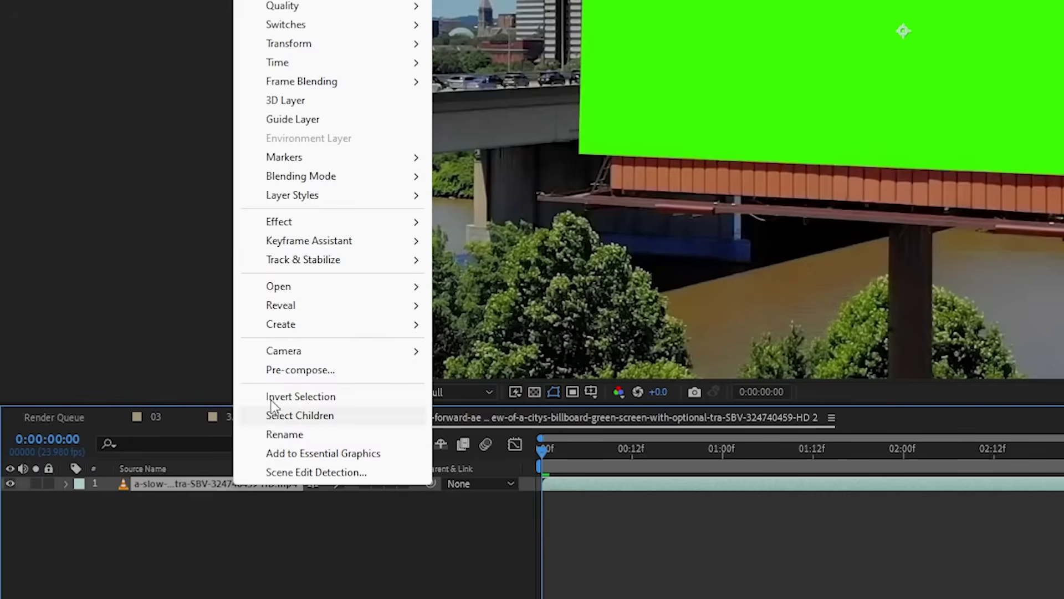
Step: Pre-compose the billboard footage layer into a new composition named foot
left_click(278, 371)
type("04")
key("Return")
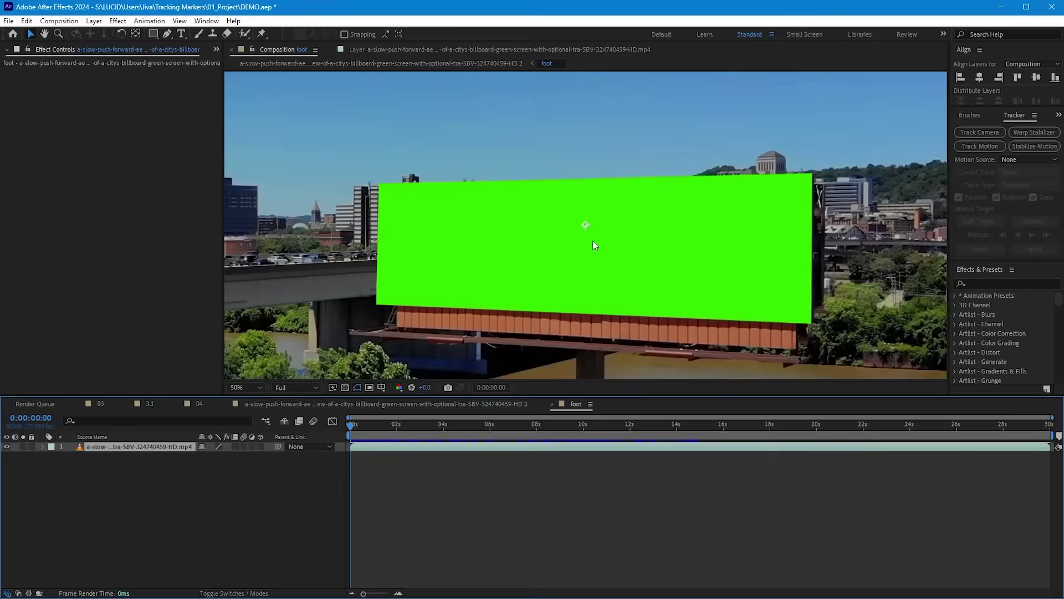
scroll(593, 238, "down", 2)
Step: Draw a closed five-point Pen mask around the billboard, then run Track Camera from the main comp
left_click(168, 34)
left_click(527, 358)
left_click(524, 302)
left_click(441, 292)
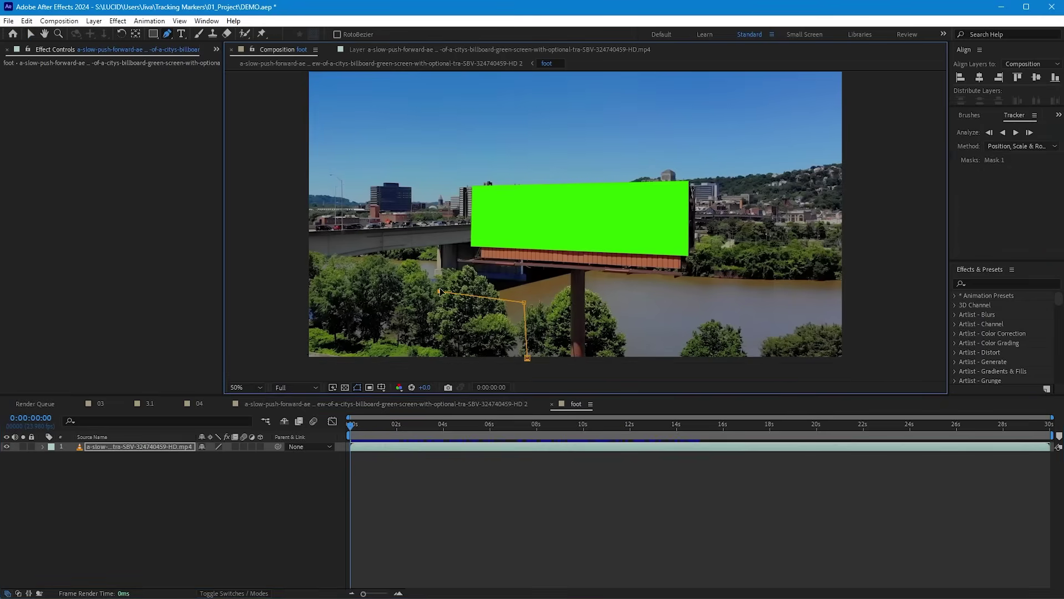
left_click(621, 300)
left_click(617, 370)
left_click(527, 357)
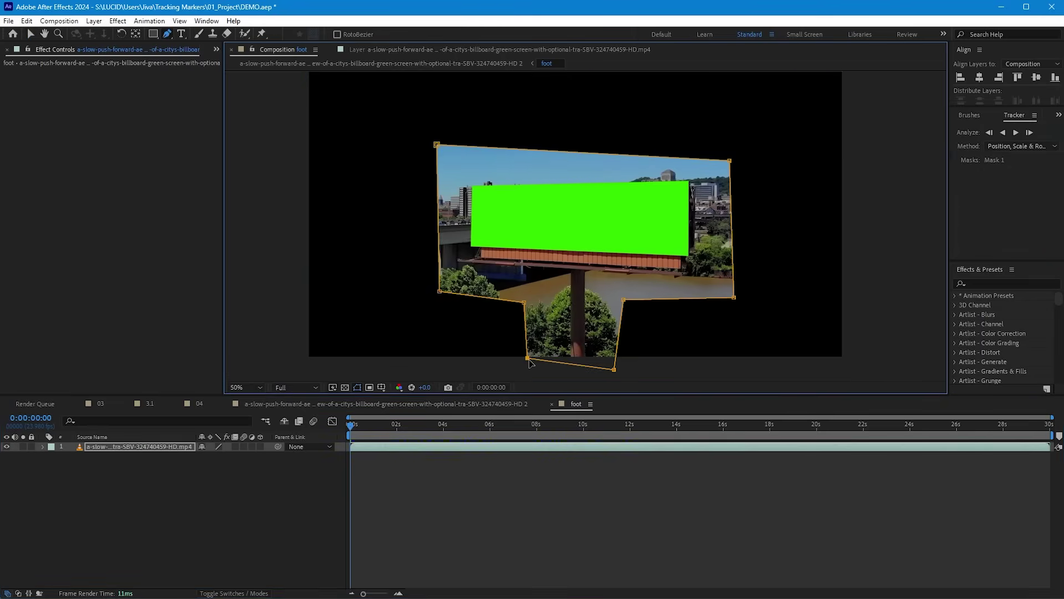
key("v")
left_click(382, 403)
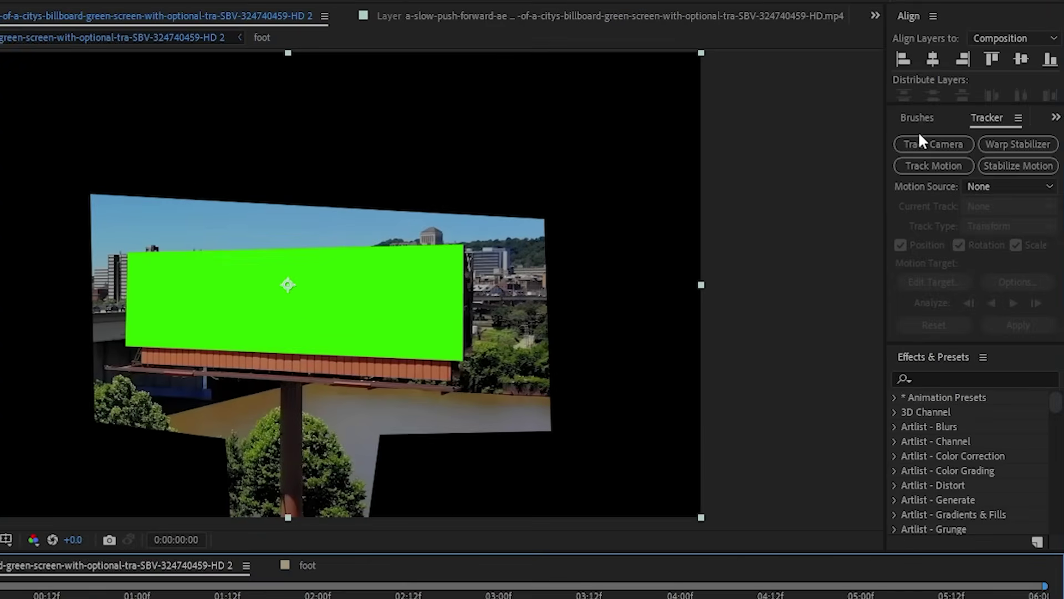
left_click(970, 133)
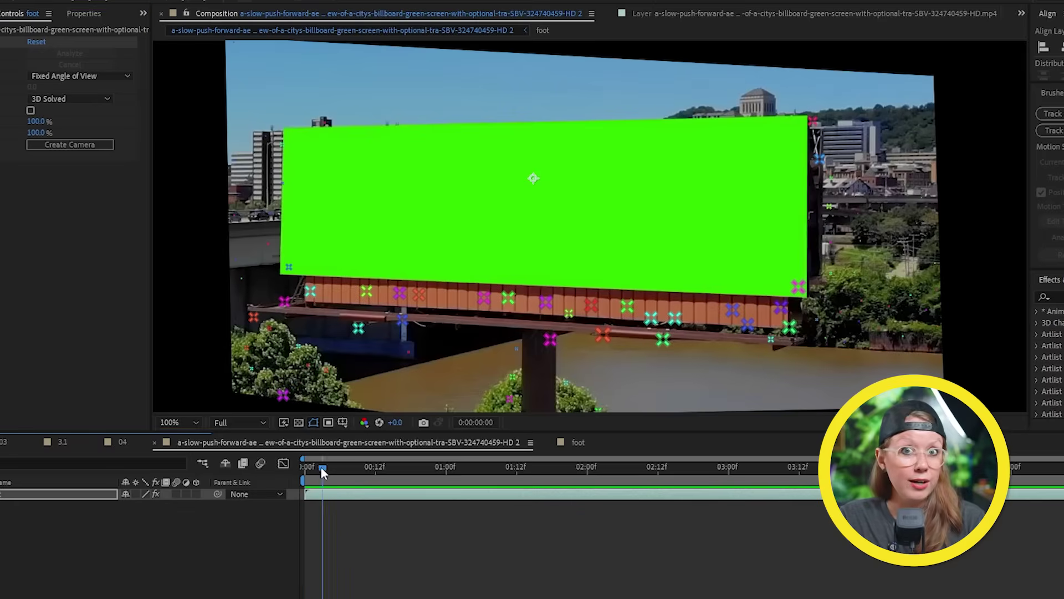
Step: Check the track points at 4:15 and keep the Fixed Angle of View shot type
left_click_drag(321, 467, 338, 495)
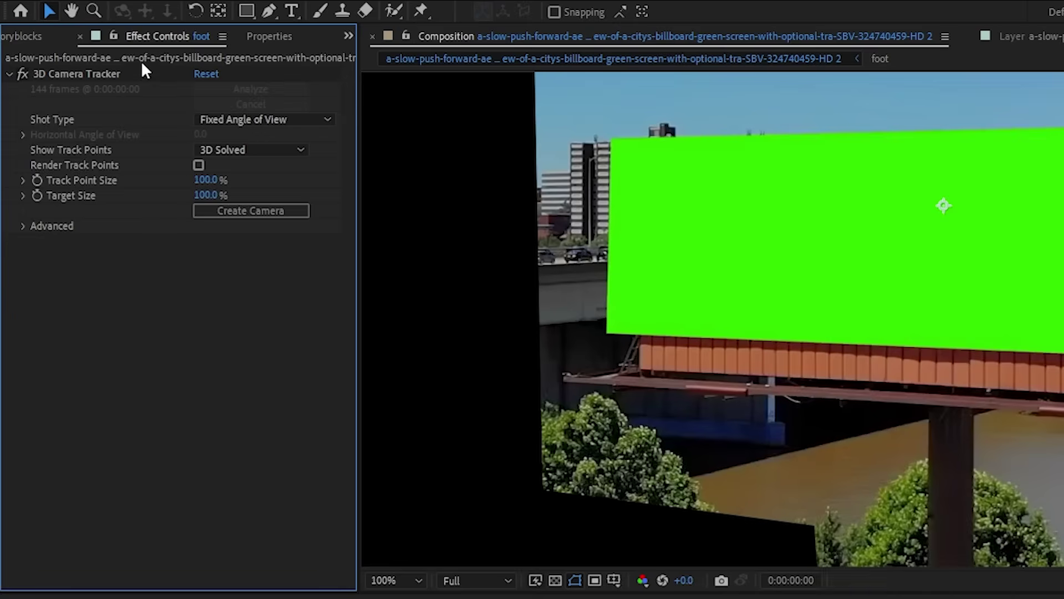
left_click(124, 72)
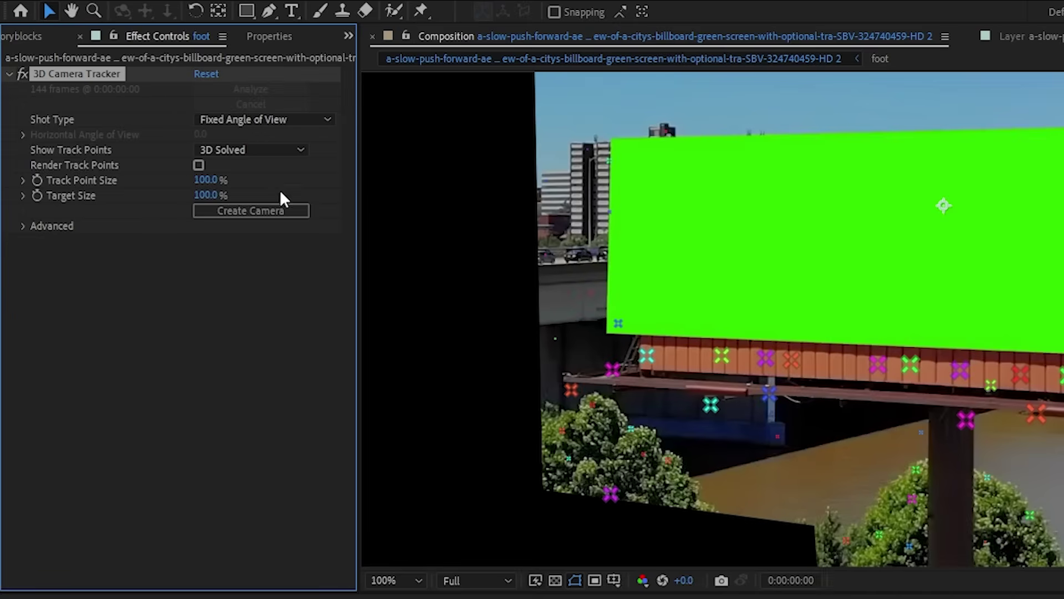
left_click(266, 119)
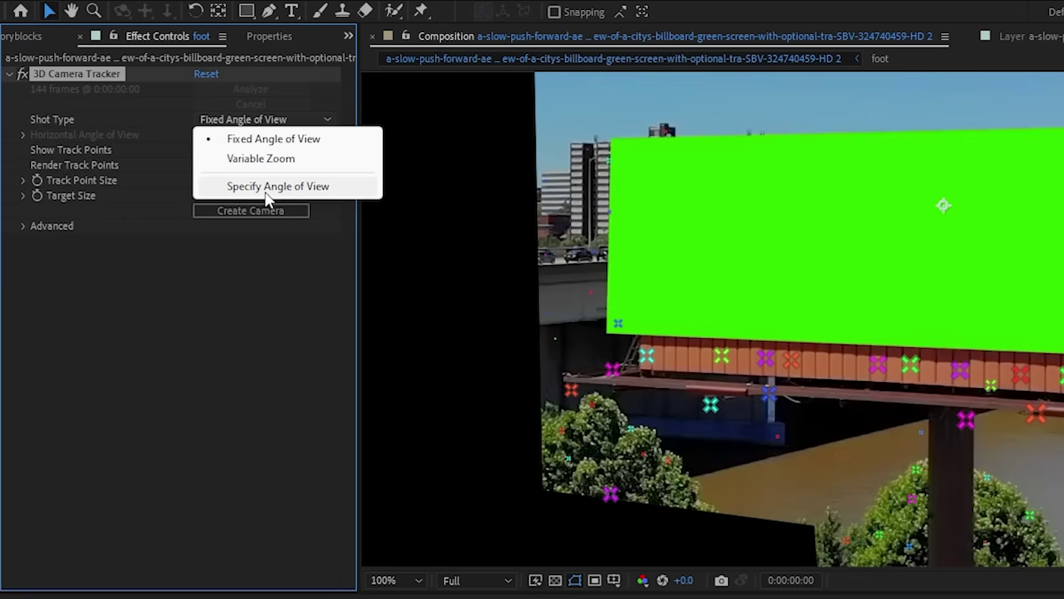
left_click(264, 141)
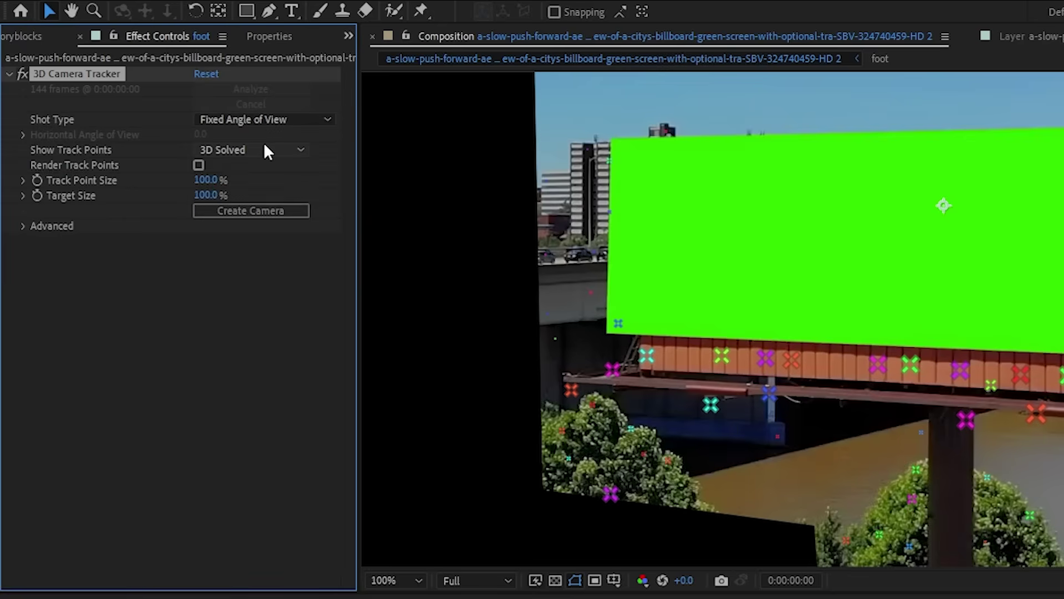
Step: Keep the Auto Detect advanced solve method and lasso the stray foreground track points
left_click(24, 226)
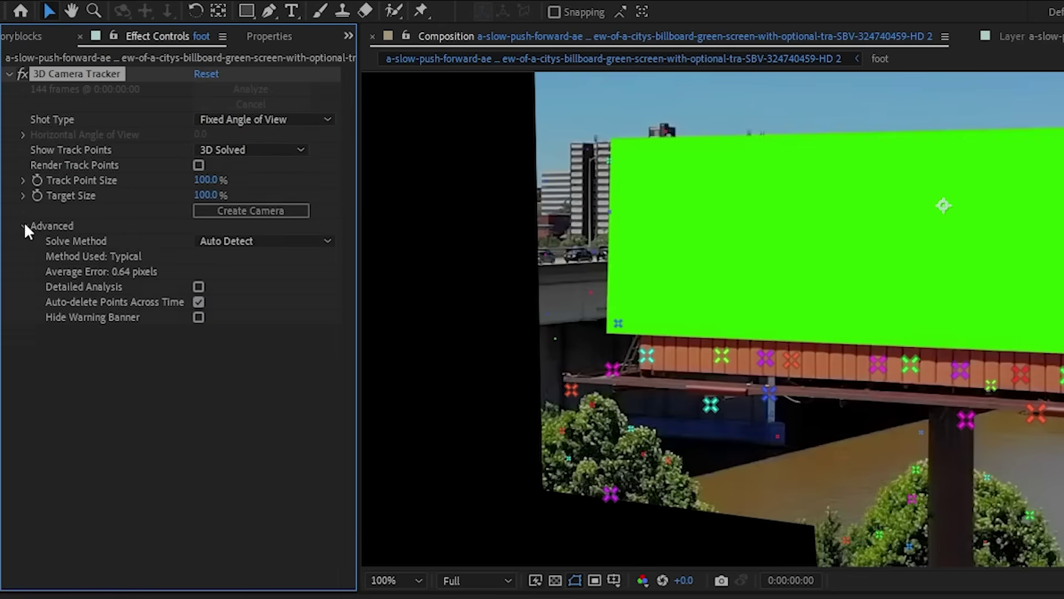
left_click(218, 241)
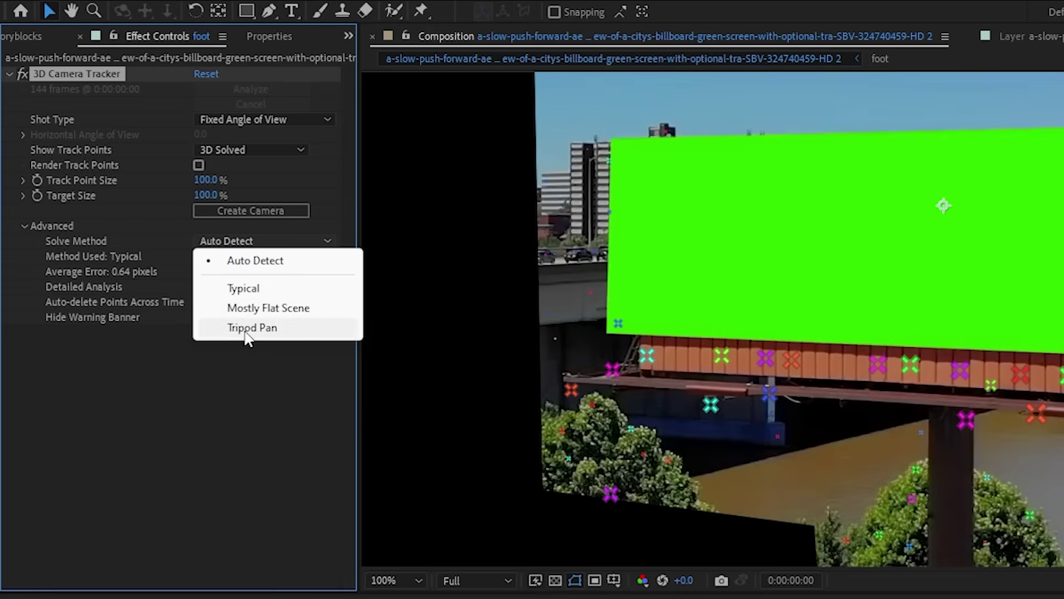
left_click(257, 267)
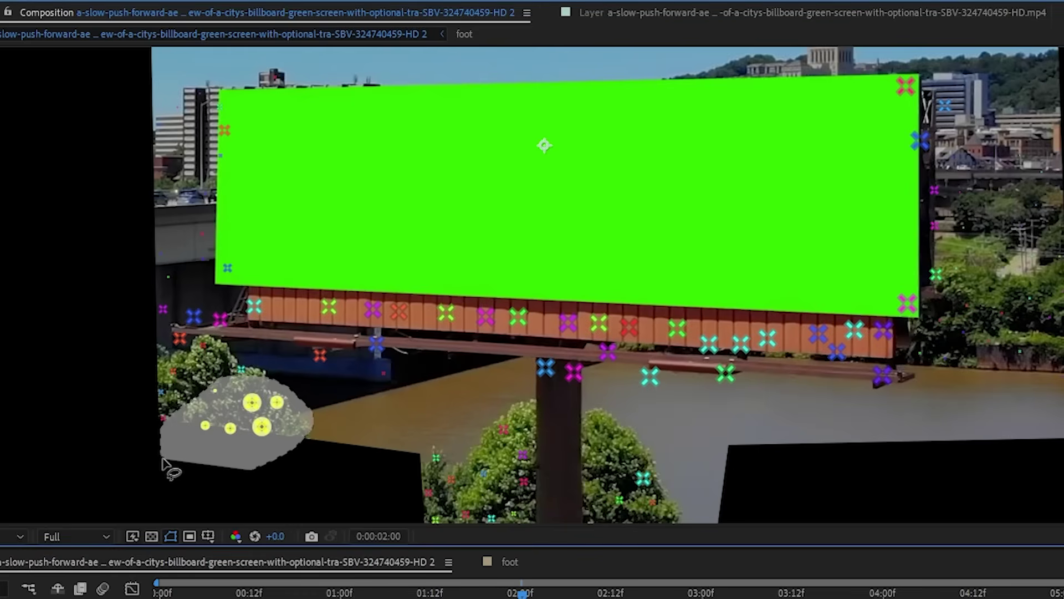
left_click_drag(163, 459, 158, 456)
Step: Delete the stray points and create a null and camera from billboard track points
key("Delete")
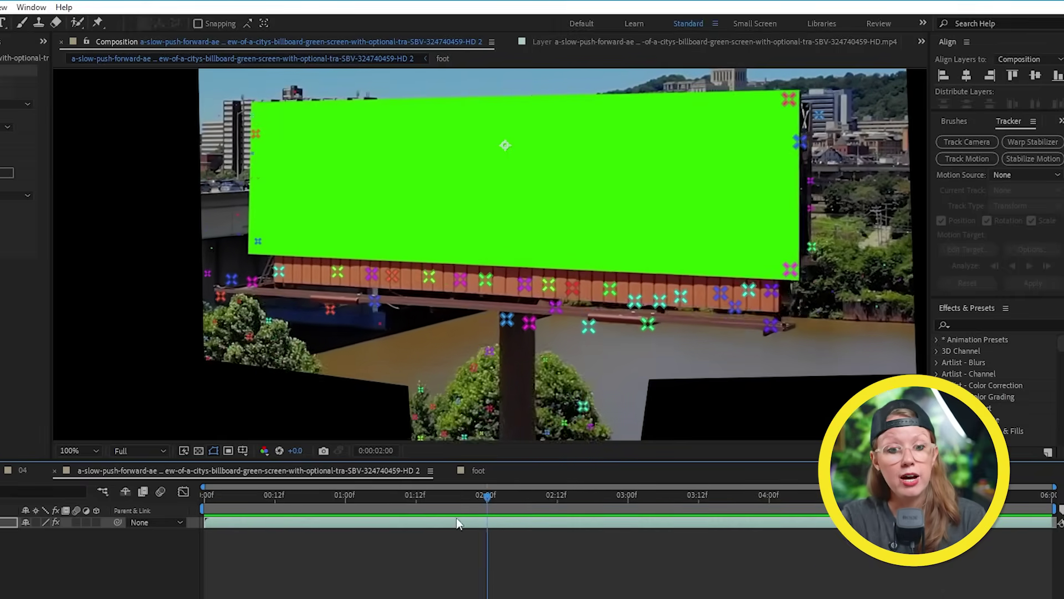
key("Home")
left_click(635, 309)
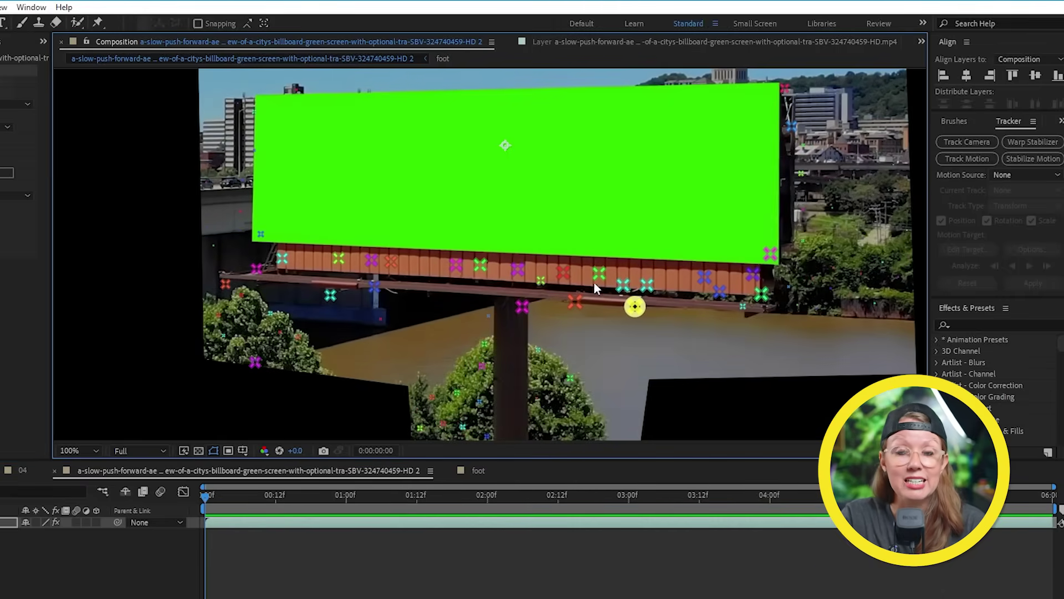
left_click(389, 265, "shift")
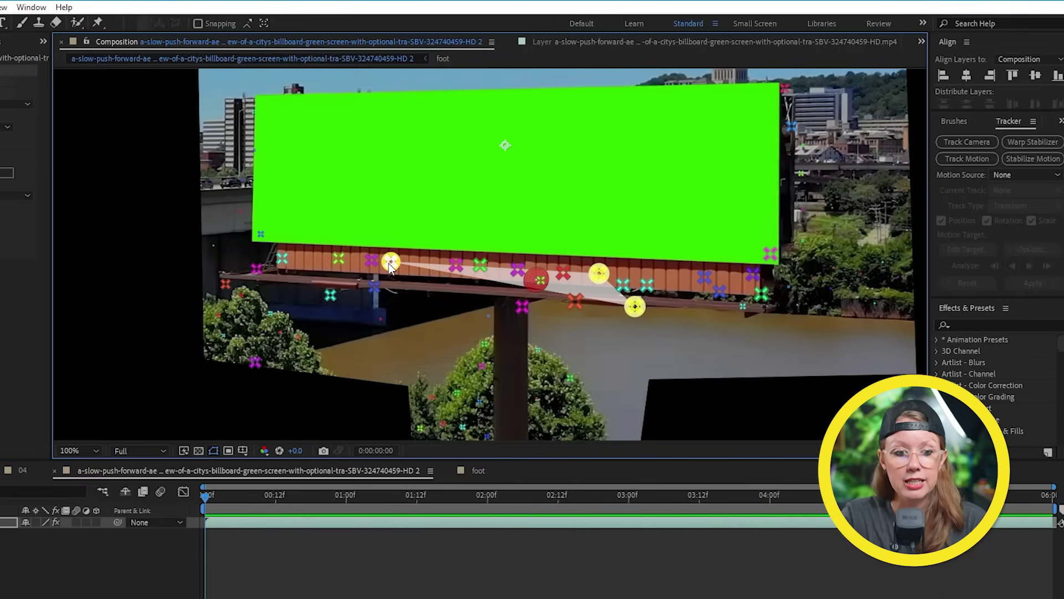
right_click(389, 266)
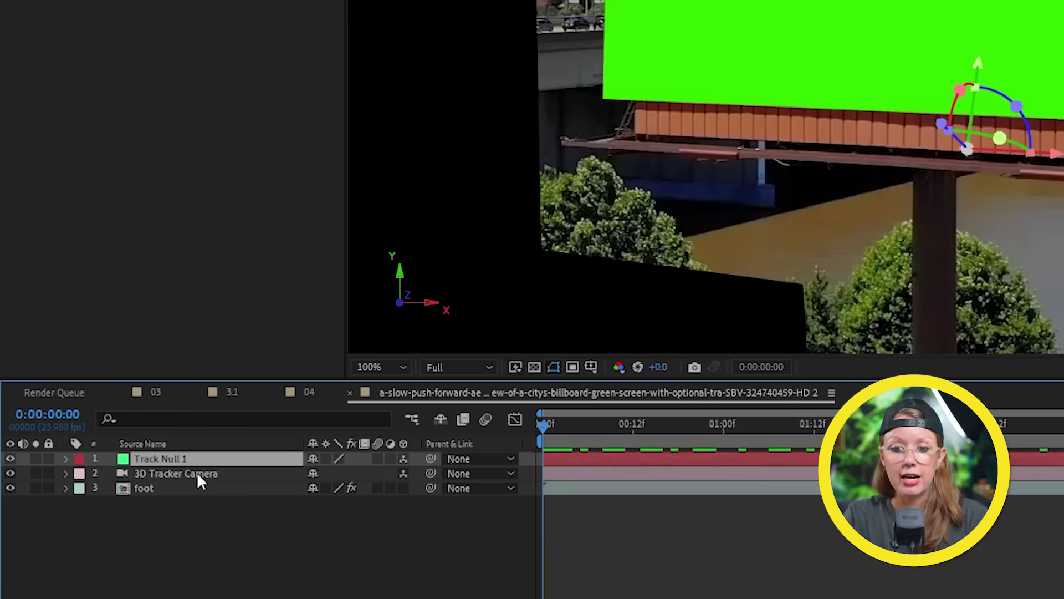
Step: Verify that Track Null 1 follows the billboard through the shot
left_click(198, 472)
left_click(185, 457)
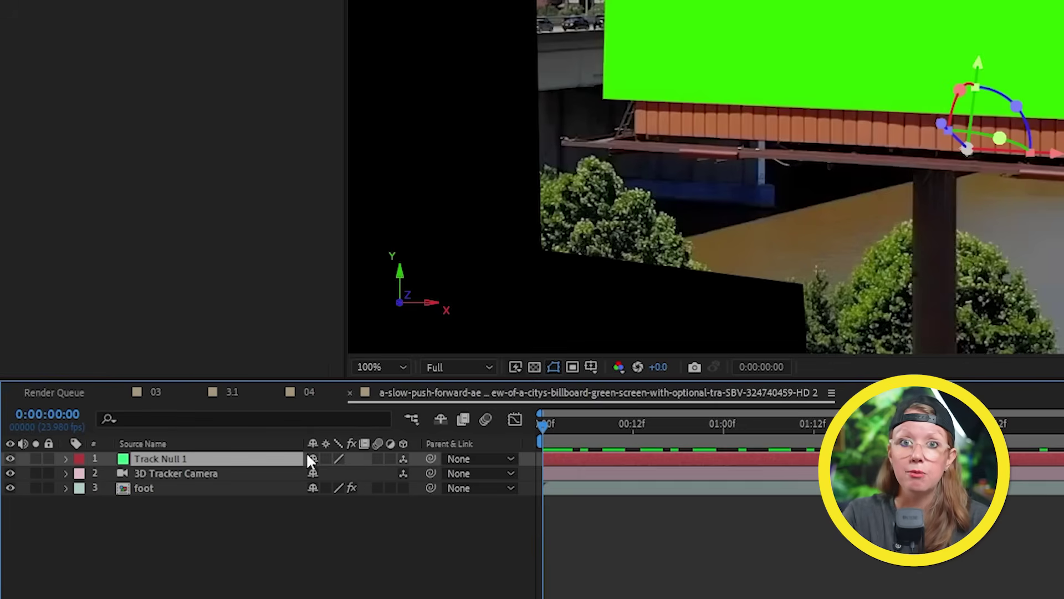
left_click_drag(552, 429, 487, 484)
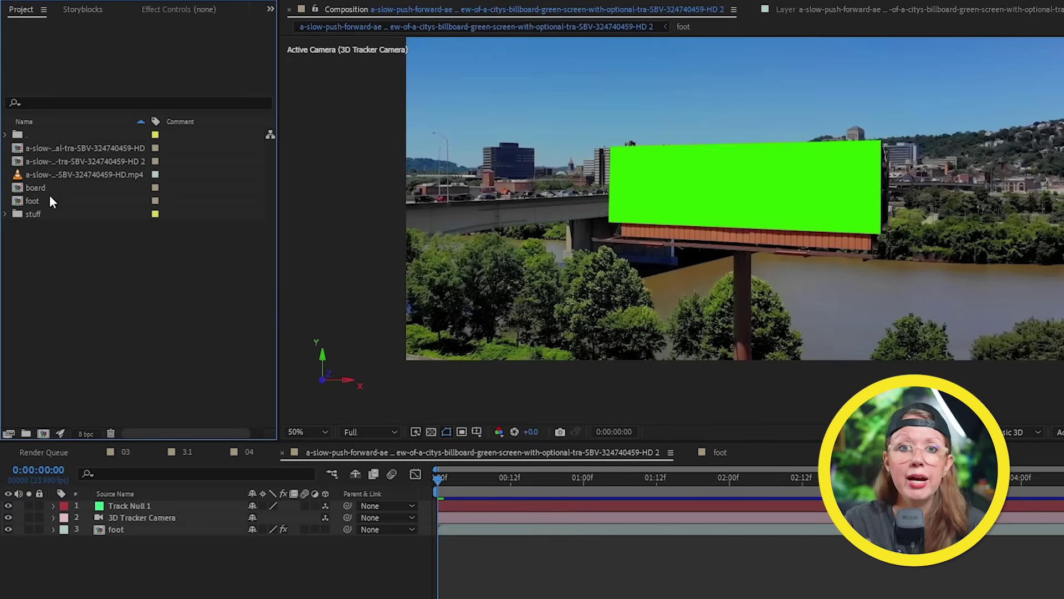
left_click(36, 188)
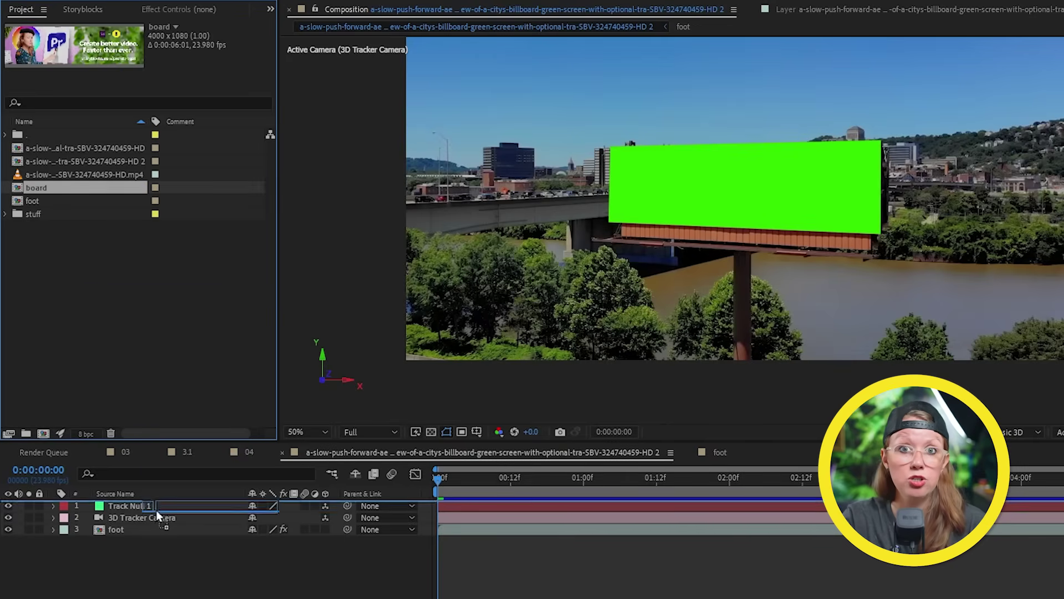
Step: Add the board ad image to the composition as a 3D layer
left_click_drag(156, 511, 147, 506)
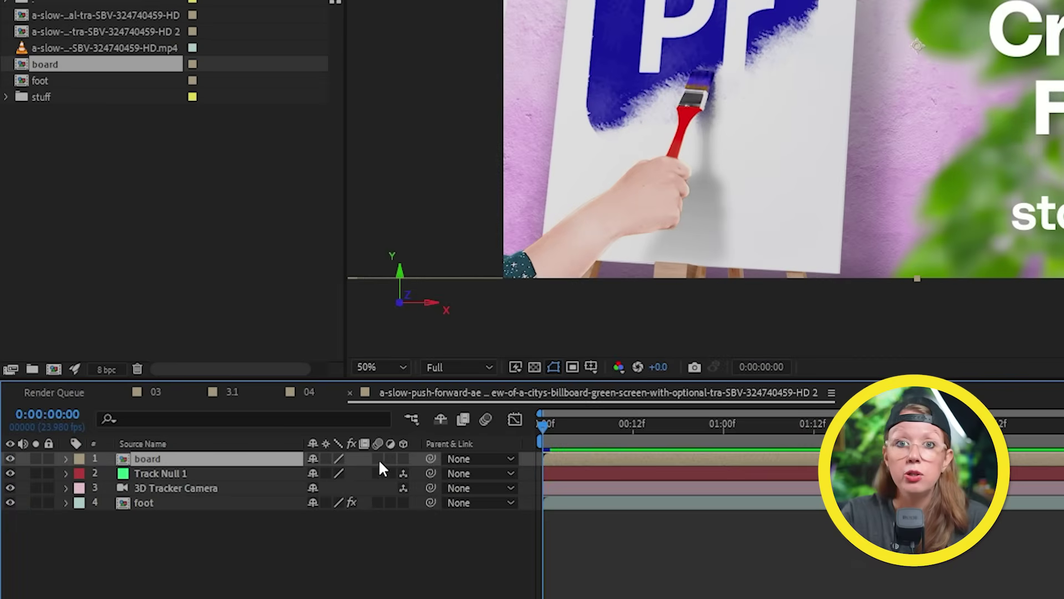
left_click(405, 459)
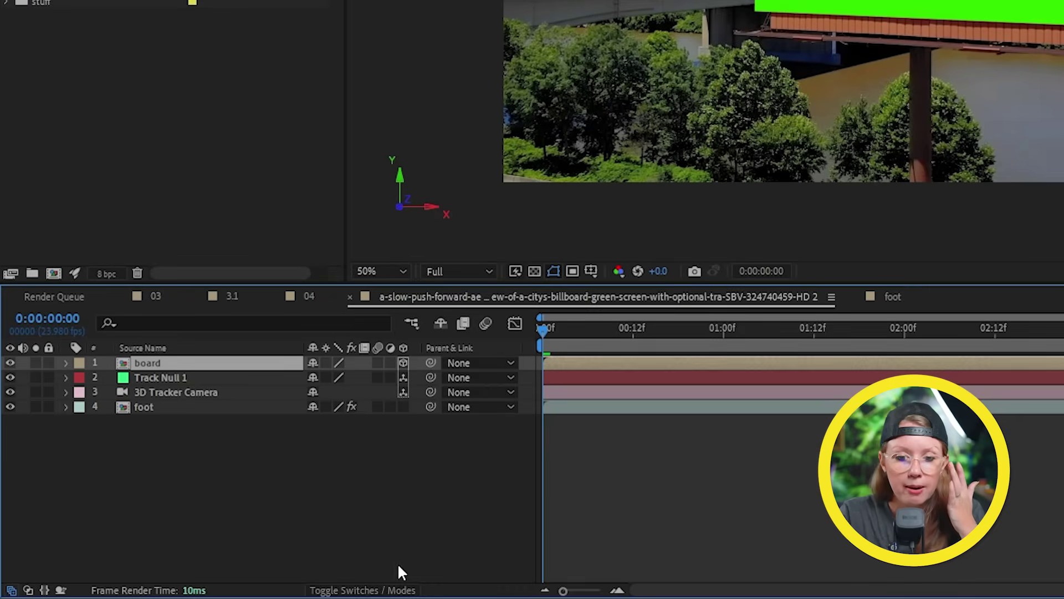
left_click(403, 591)
left_click(402, 591)
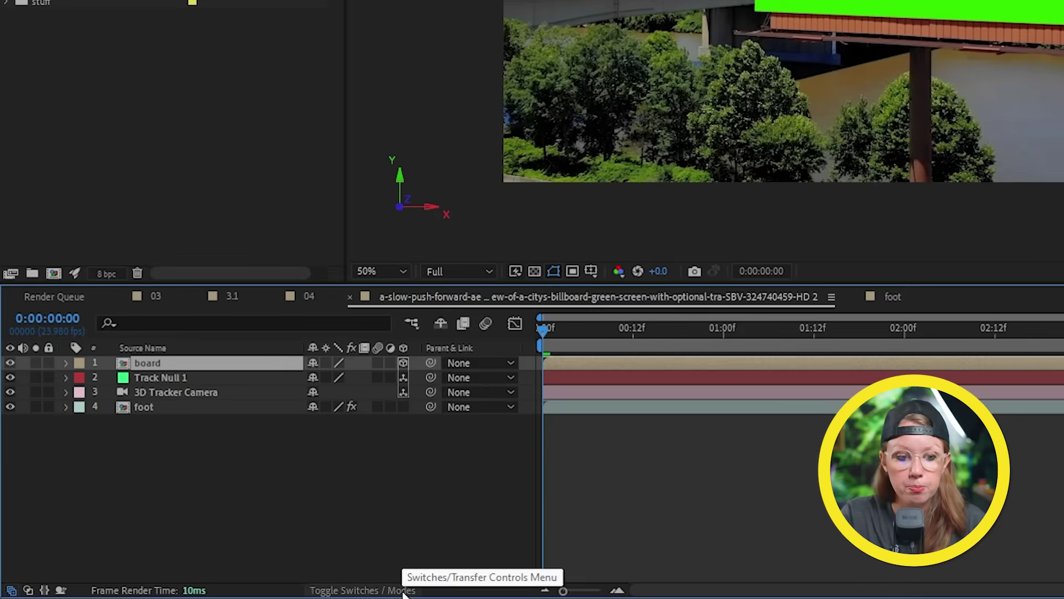
Step: Copy Track Null 1's Position and paste it onto the board layer
left_click(189, 378)
key("p")
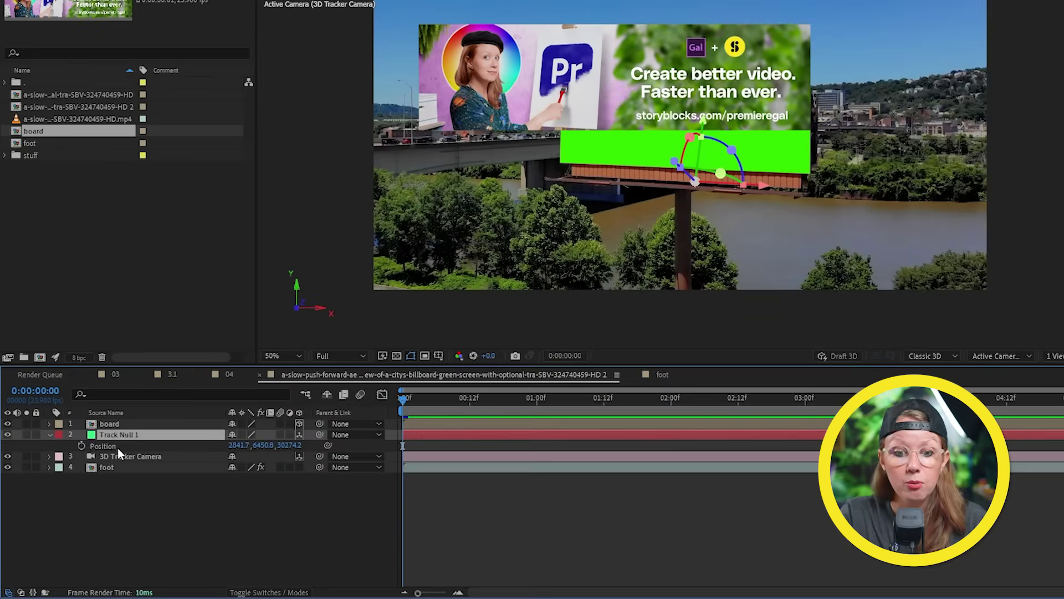
left_click(158, 395)
key("ctrl+c")
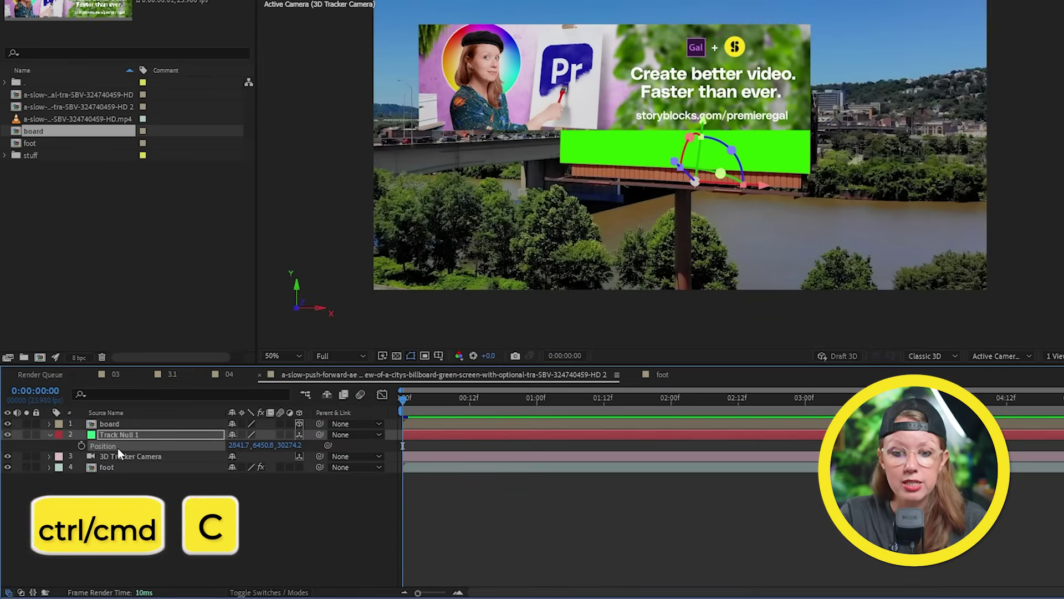
left_click(121, 426)
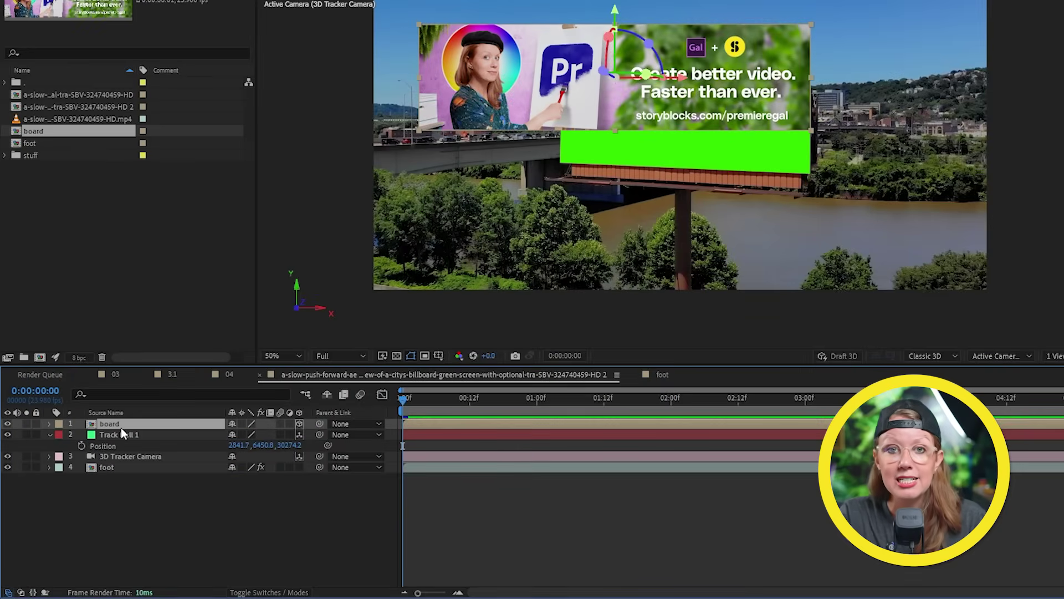
key("ctrl+v")
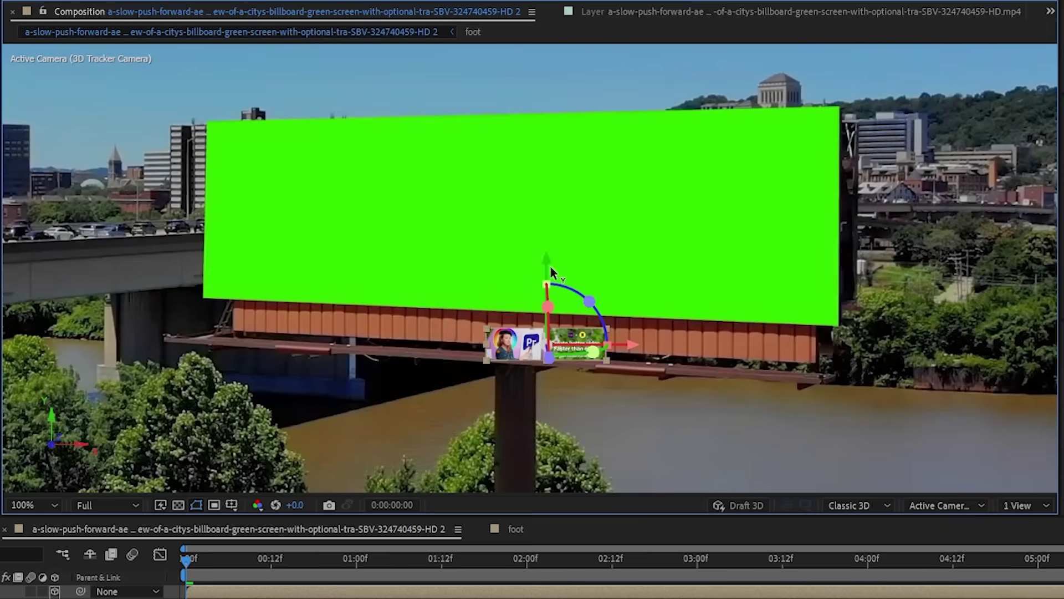
Step: Scale, tilt and move the board over the billboard's green panel, then play back to check
left_click_drag(551, 267, 758, 321)
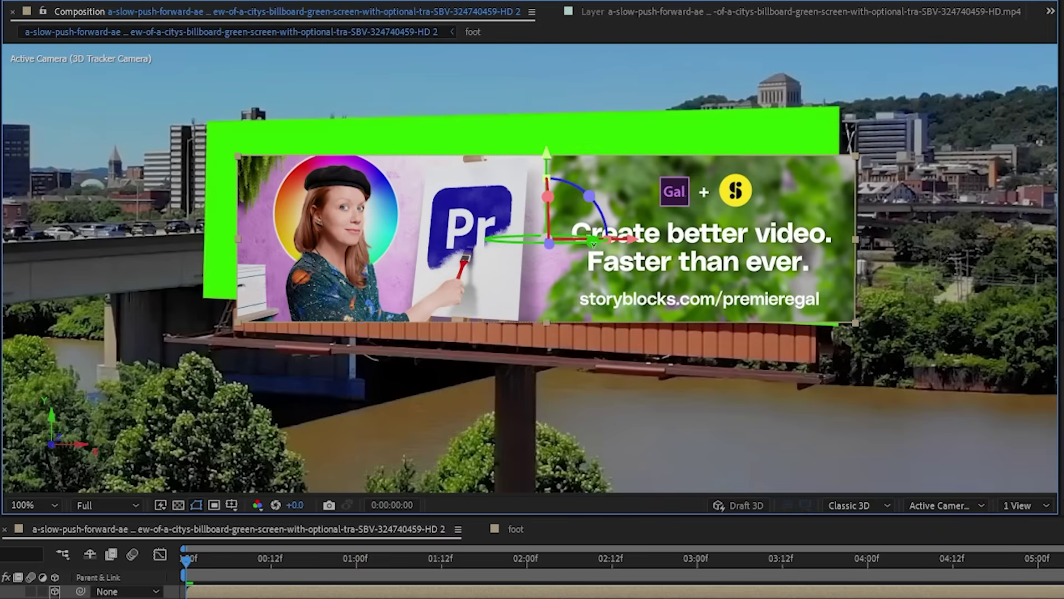
left_click_drag(548, 242, 549, 221)
key("w")
left_click_drag(538, 168, 546, 219)
key("v")
left_click_drag(635, 216, 592, 216)
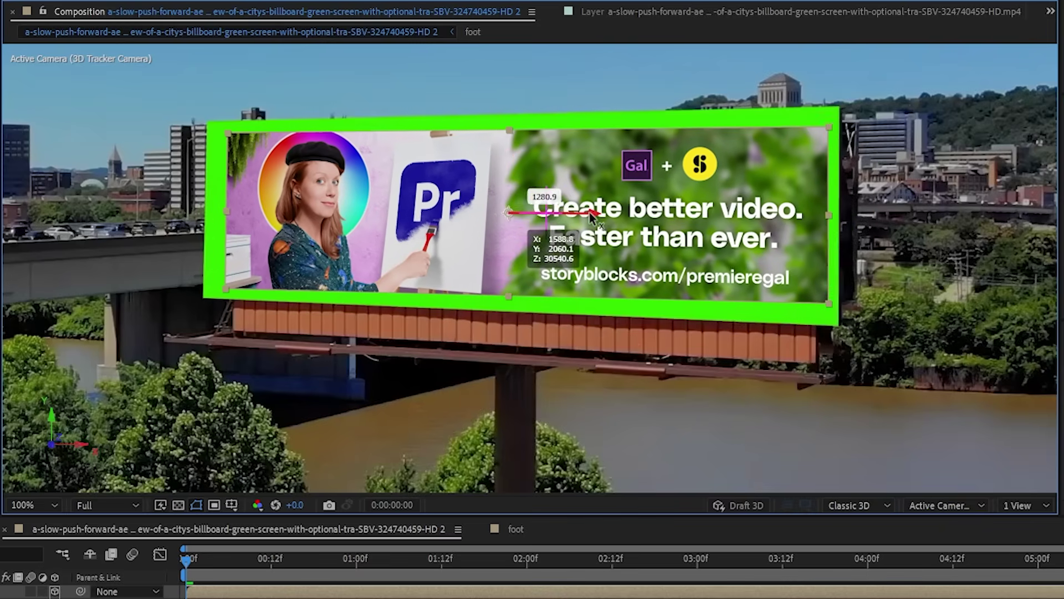
left_click_drag(828, 127, 869, 122)
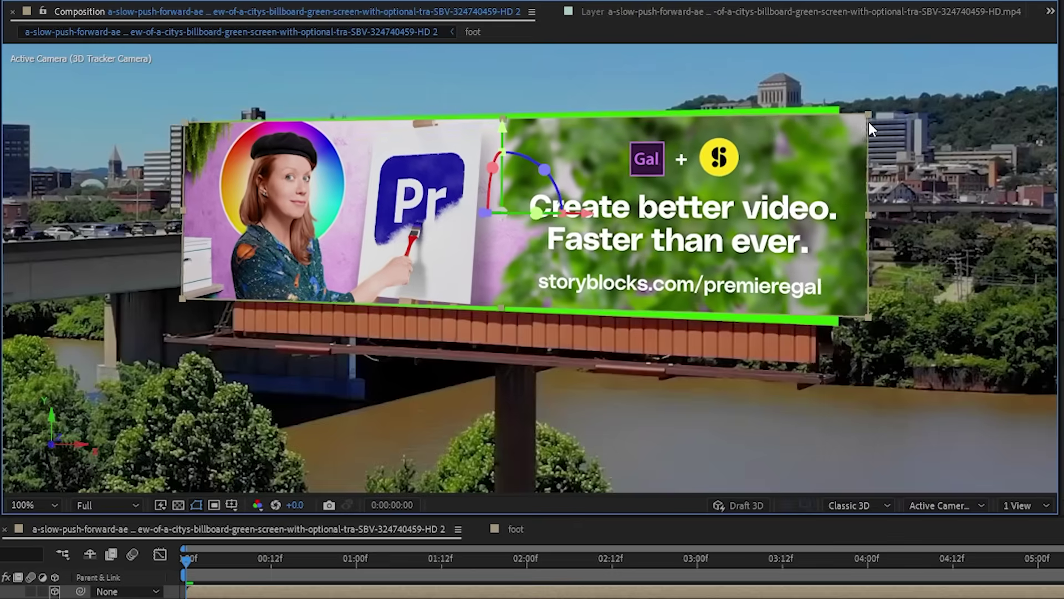
right_click(527, 214)
key("Escape")
key("space")
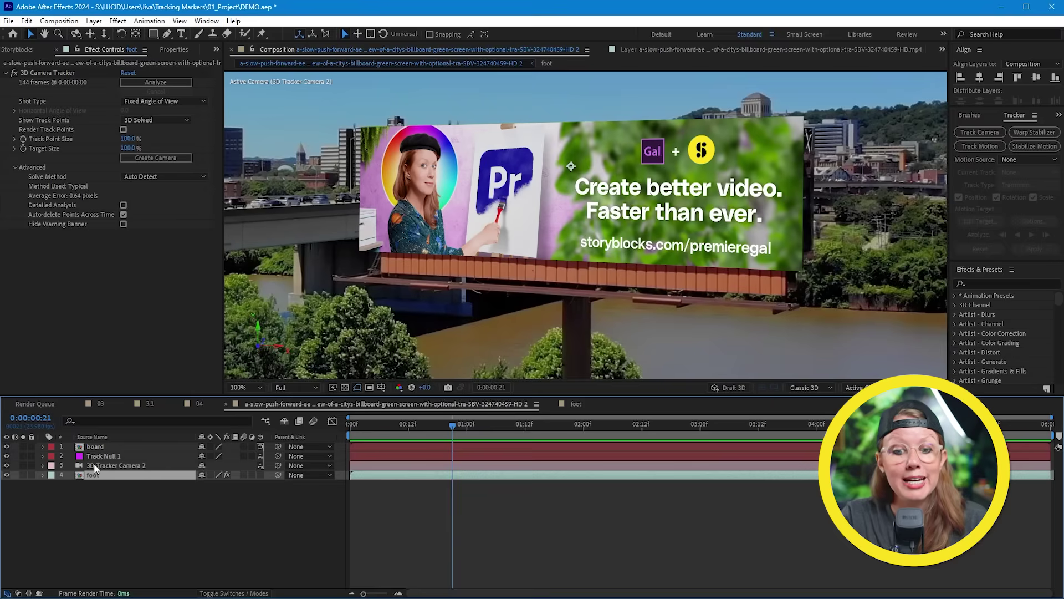
Step: Put board beneath foot and apply Keylight to foot, sampling the billboard green
left_click_drag(95, 447, 106, 498)
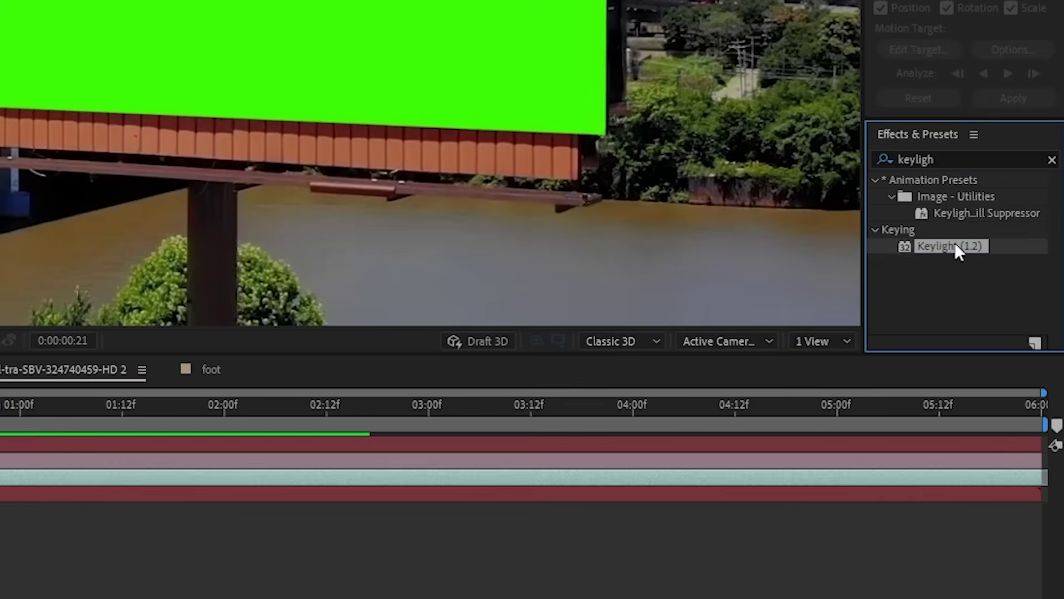
double_click(950, 246)
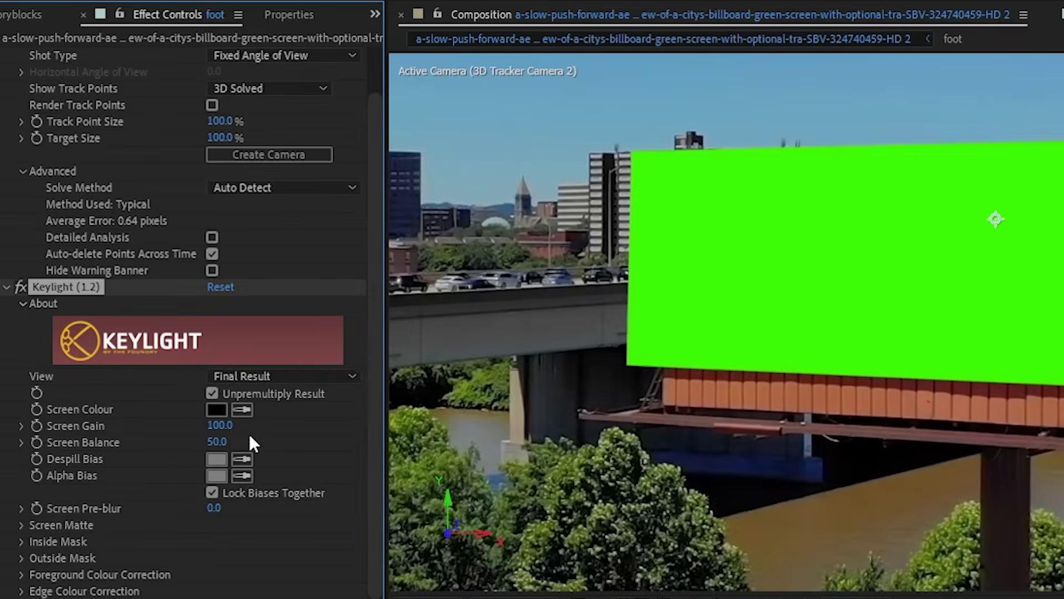
left_click(242, 409)
left_click(799, 264)
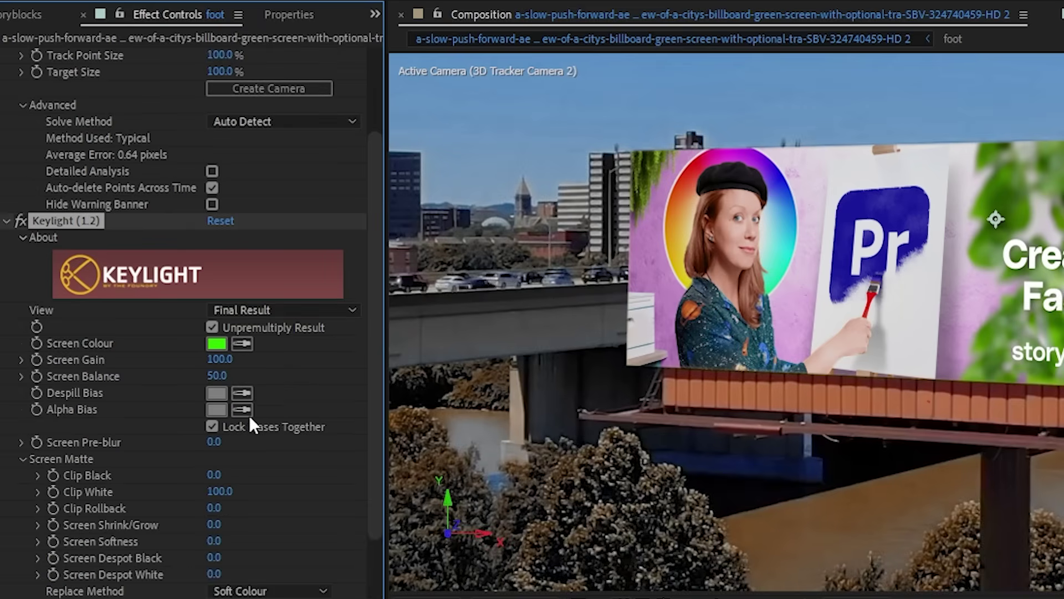
Step: In Screen Matte view, lower Clip White to 67 and toggle Keylight to compare
left_click(281, 310)
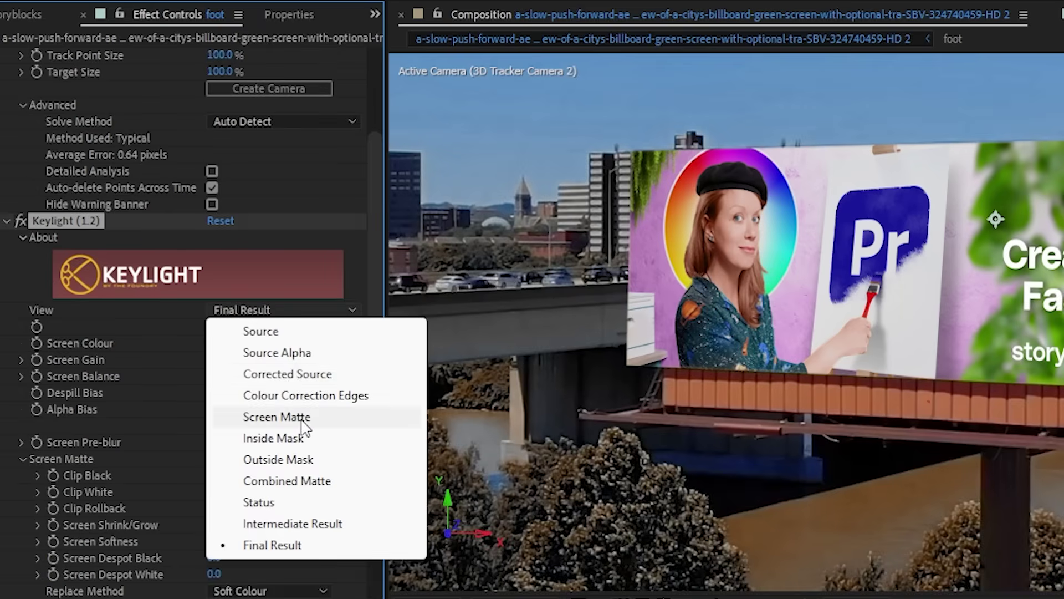
left_click(272, 415)
mouse_move(214, 475)
left_mouse_down()
mouse_move(224, 475)
mouse_move(200, 491)
left_mouse_up()
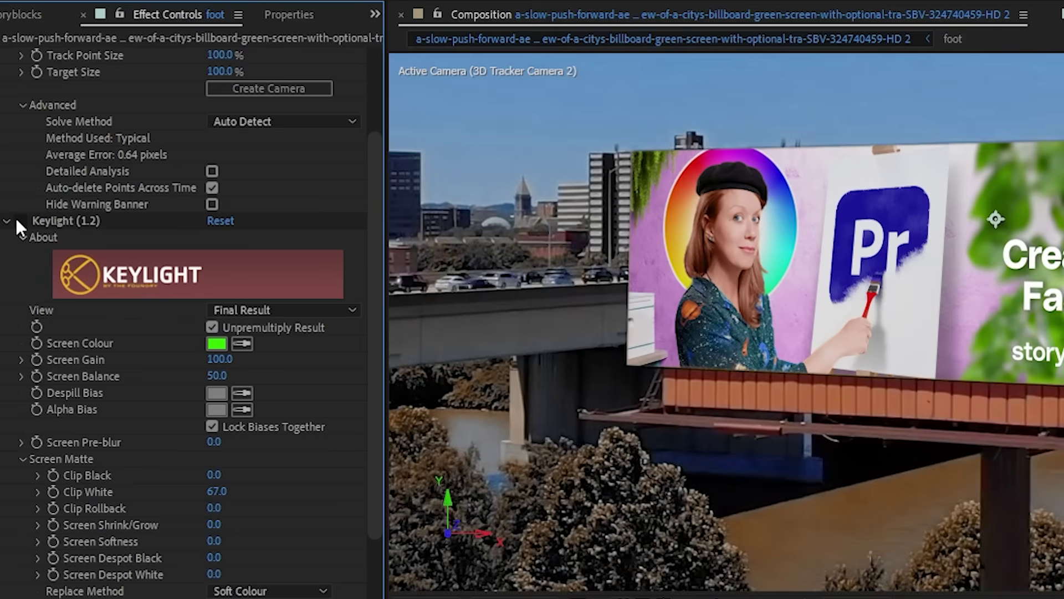
left_click(16, 220)
left_click(16, 220)
left_click(16, 220)
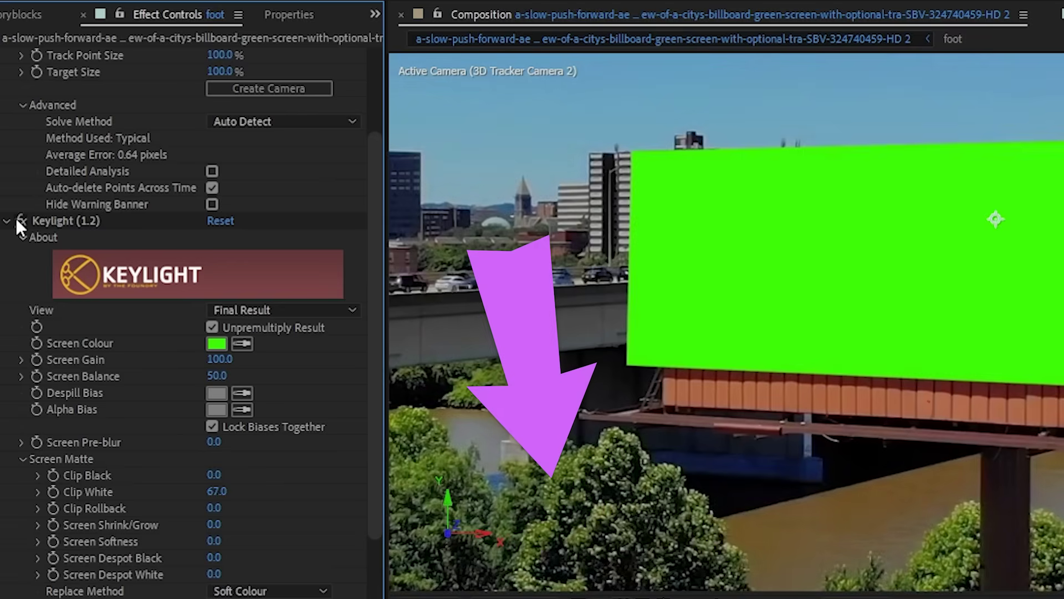
left_click(16, 220)
Step: Reveal the foot layer's Mask 1 path in the timeline
scroll(517, 380, "up", 4)
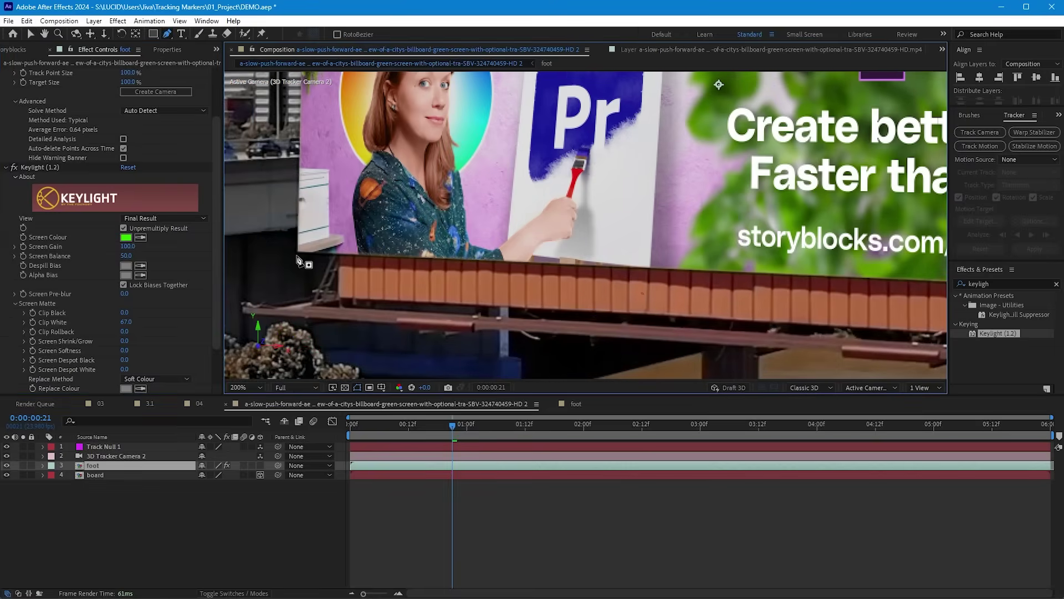
left_click(299, 260)
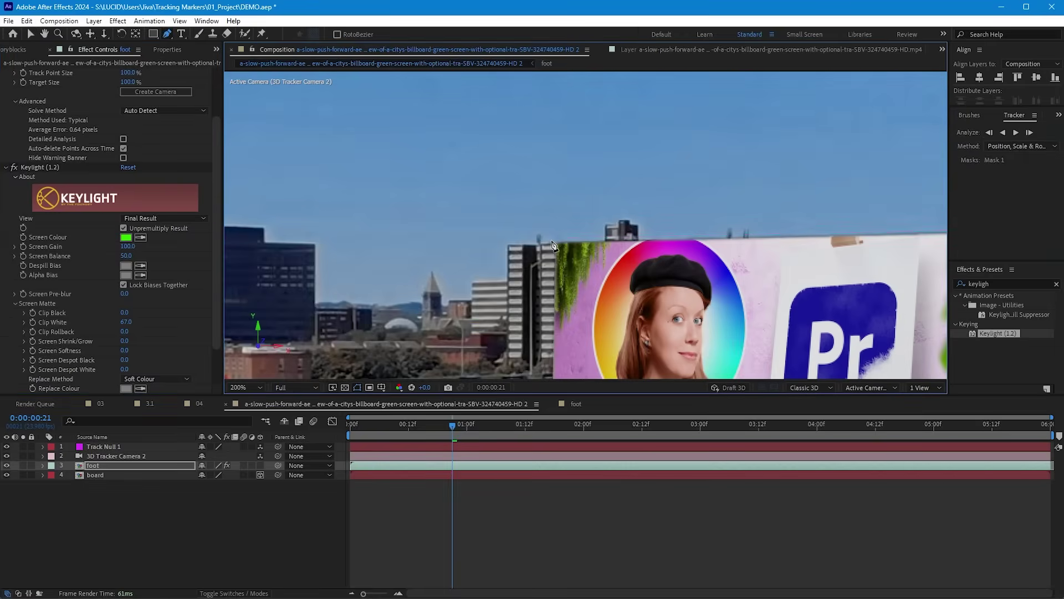
scroll(553, 245, "down", 2)
key("m")
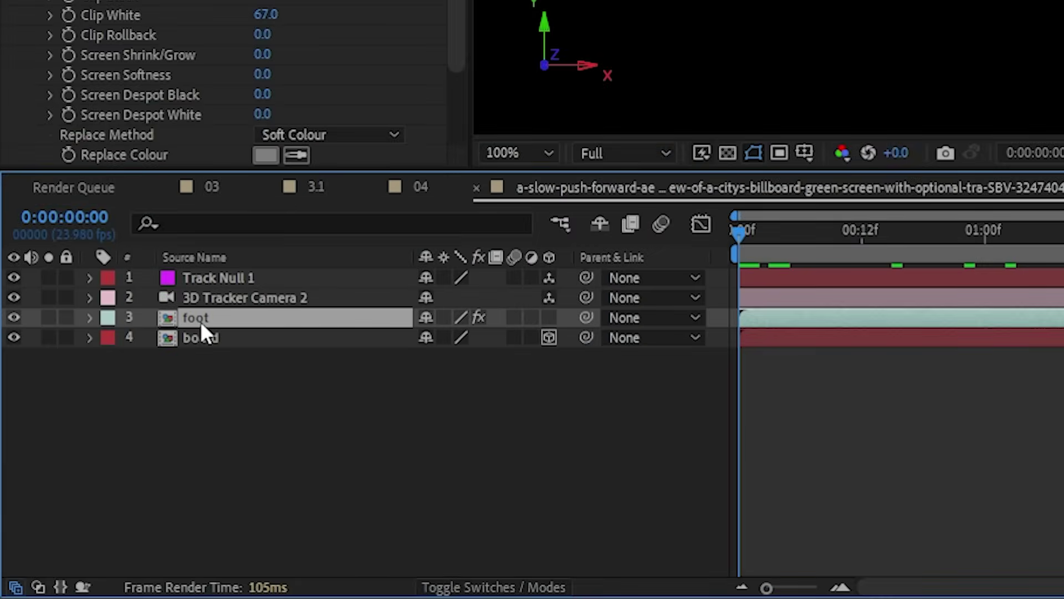
Step: Add a Mask Reference under Keylight's Compositing Options on foot and set it to Mask 1
key("e")
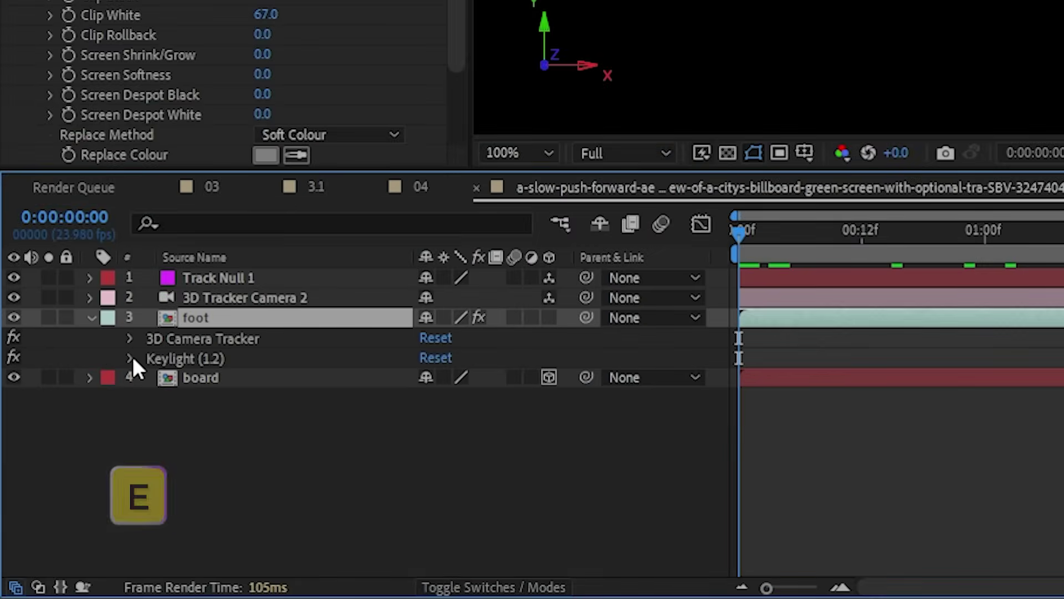
left_click(129, 358)
scroll(131, 357, "down", 5)
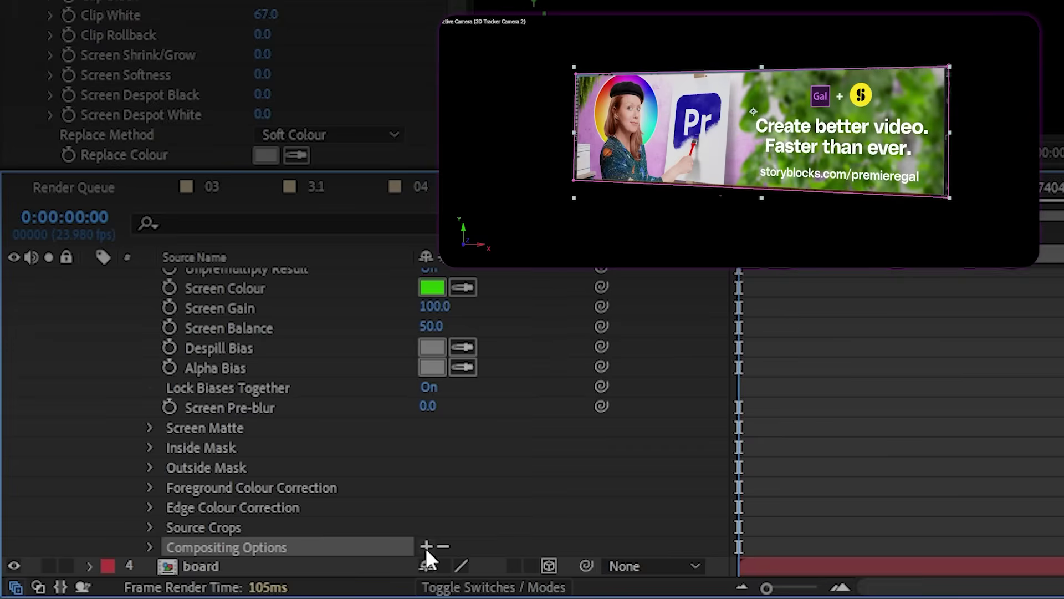
left_click(425, 546)
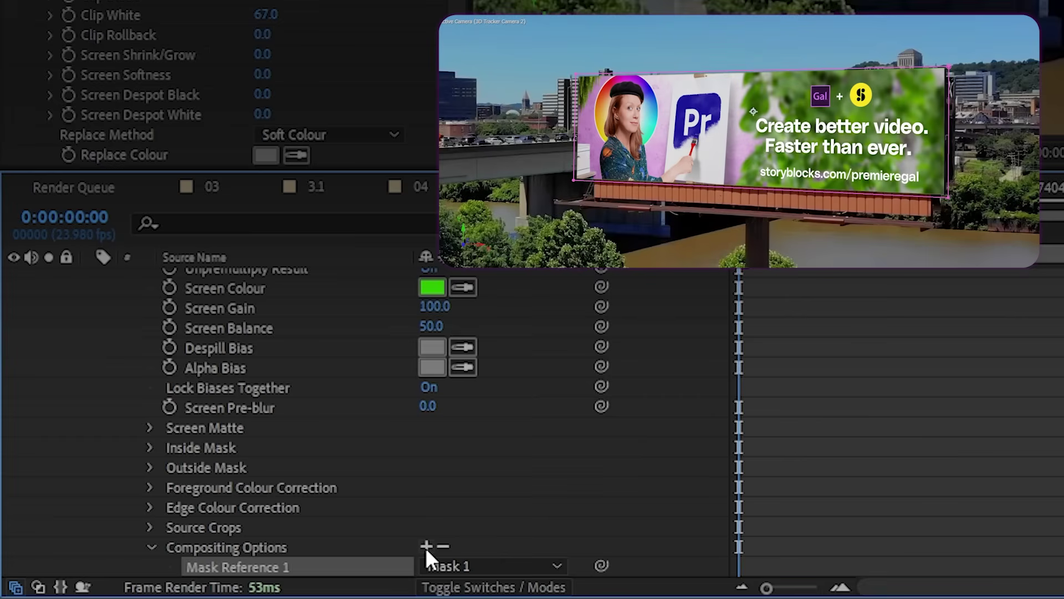
scroll(437, 481, "down", 2)
left_click(480, 526)
left_click(510, 500)
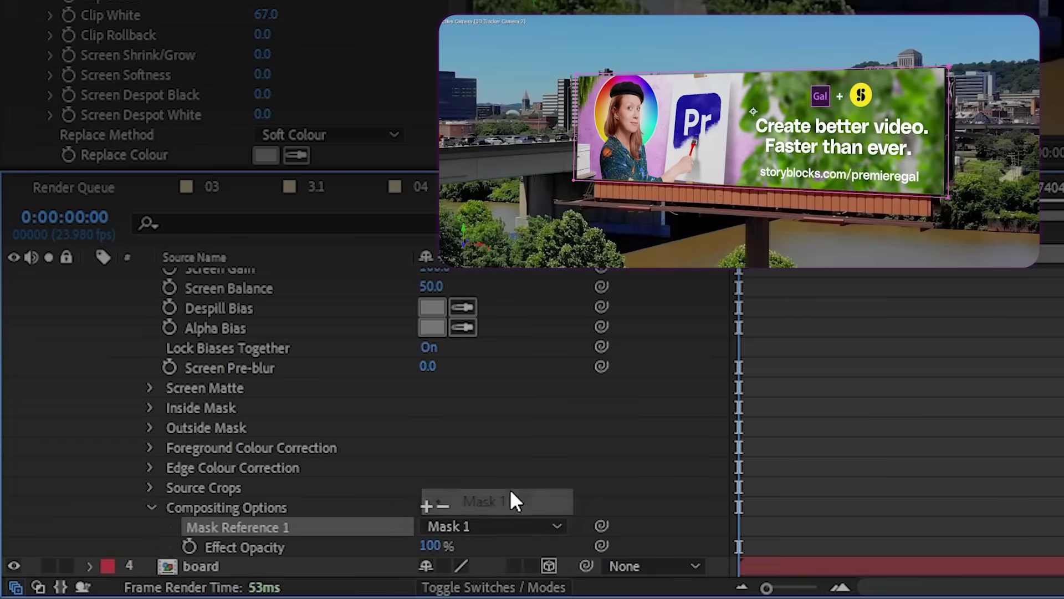